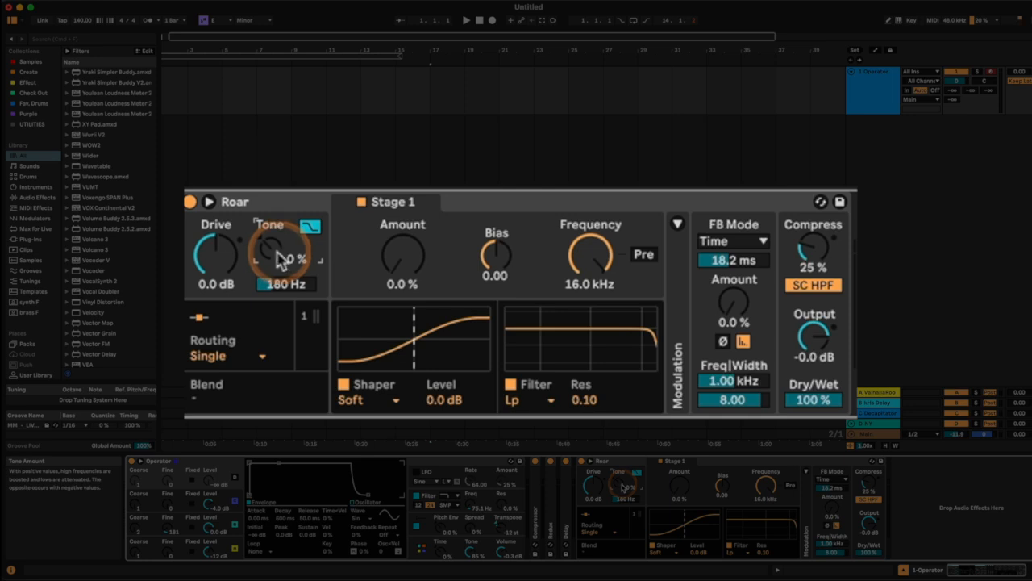
- Try positive and negative Tone amounts with different tone frequencies, and return them to 0.0 % and 180 Hz
drag(282, 257, 283, 188)
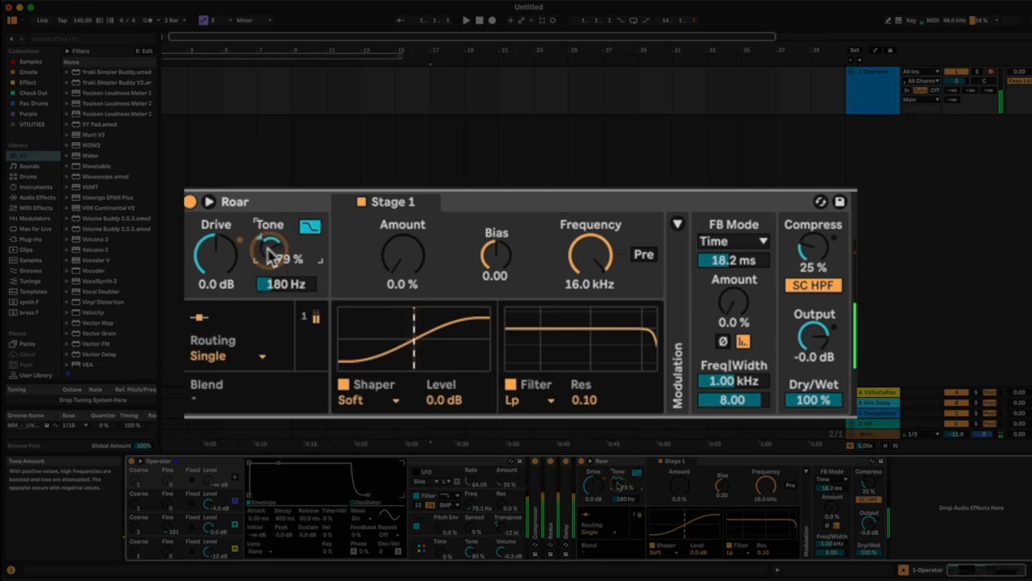
double_click(269, 250)
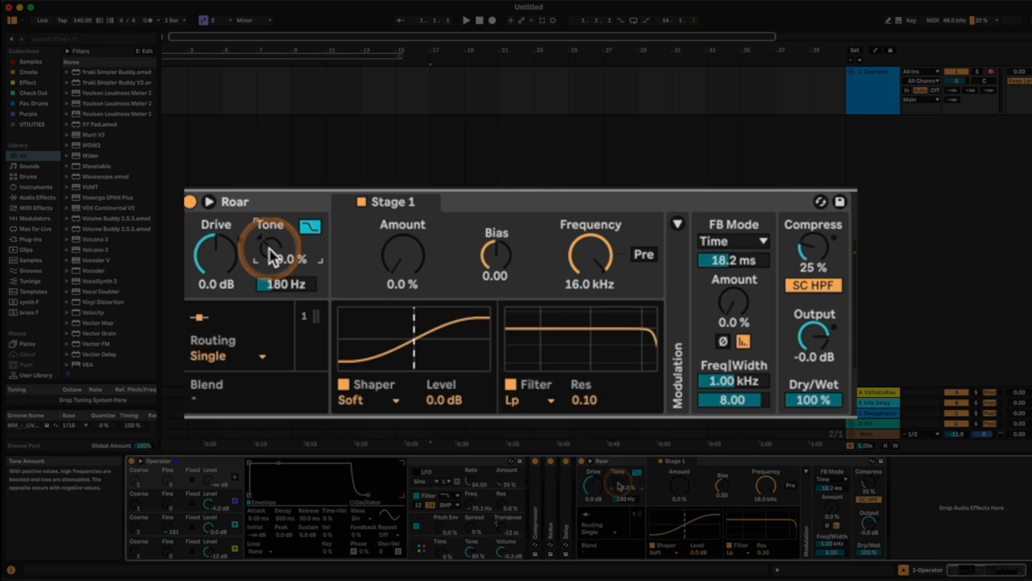
drag(273, 257, 274, 266)
click(272, 287)
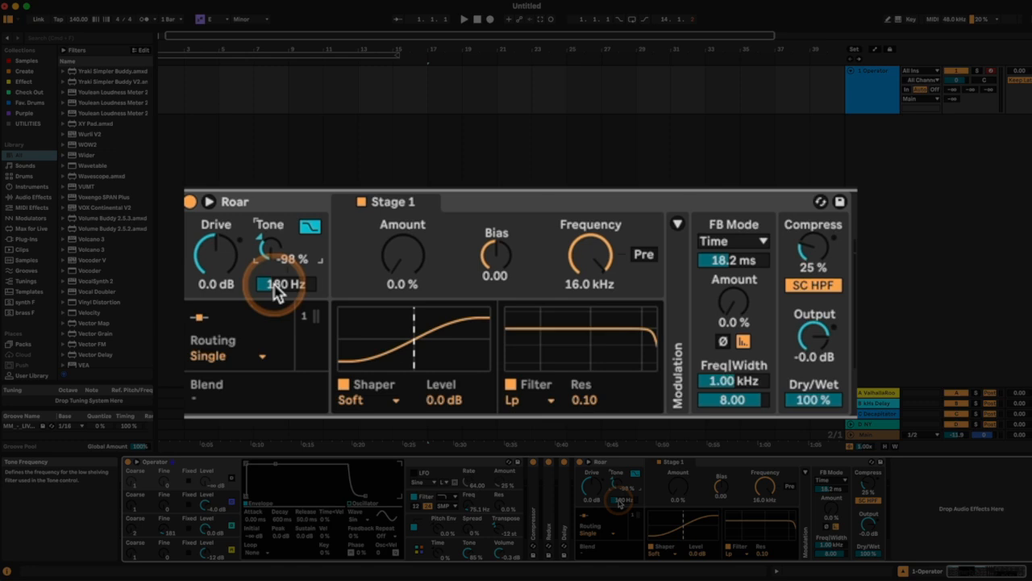
drag(274, 282, 271, 202)
drag(269, 253, 269, 229)
drag(272, 284, 272, 310)
drag(268, 244, 274, 297)
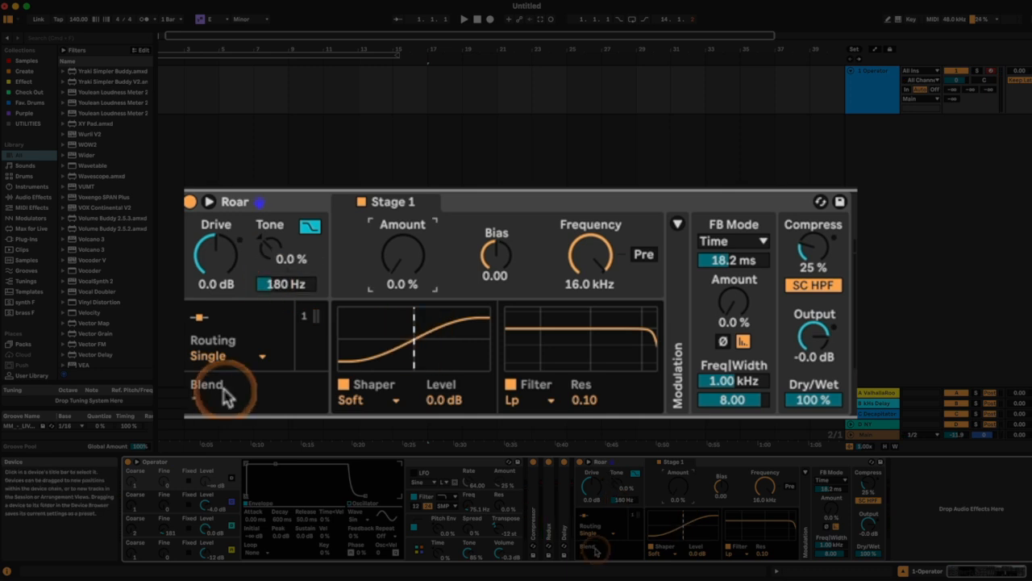
- Set Roar's routing mode to Serial
click(228, 356)
click(227, 248)
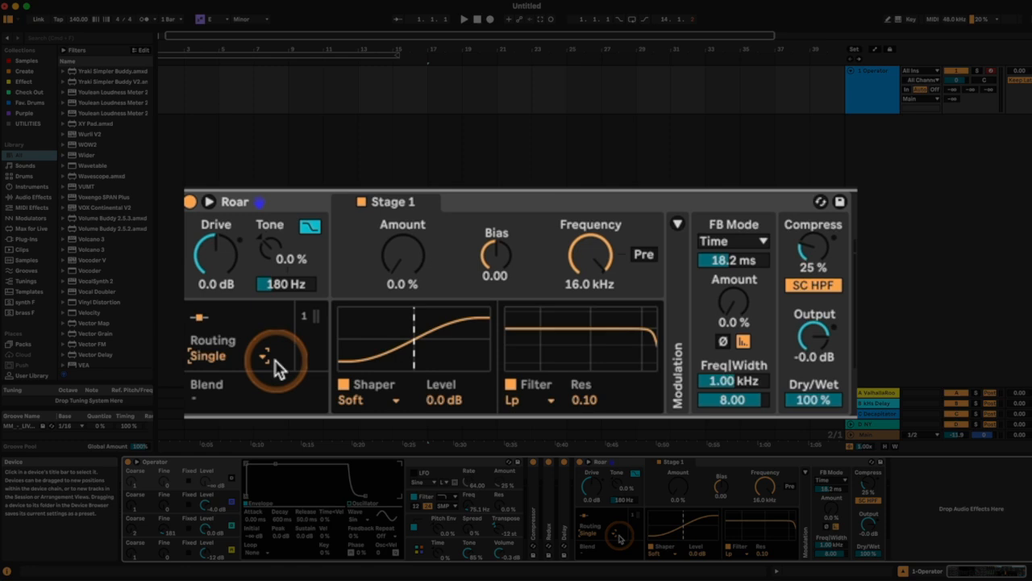
drag(431, 253, 420, 283)
click(252, 352)
click(243, 269)
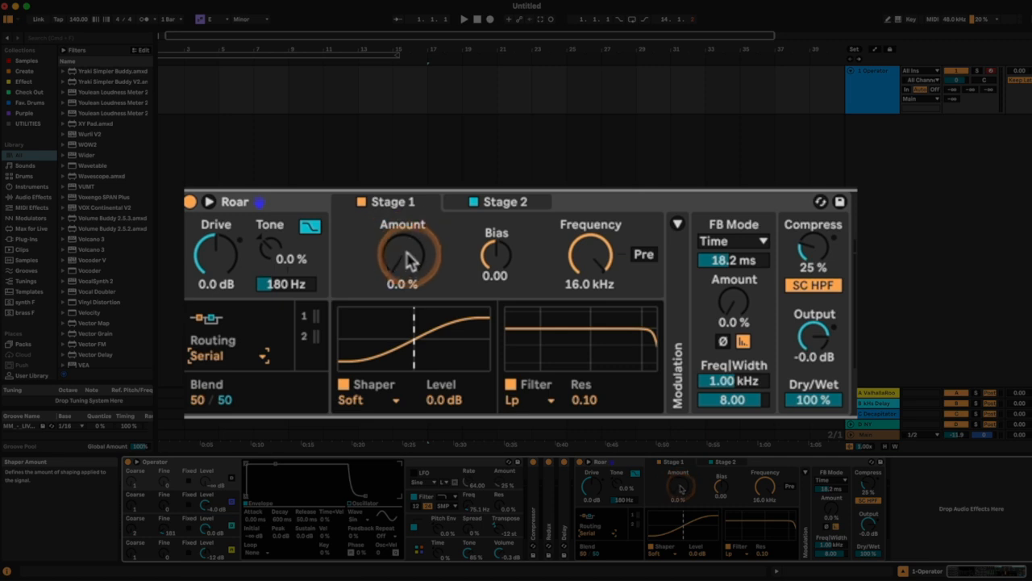
- Set the shaper amount to 33 % in Stage 1, and to 50 % in Stage 2 with a 20.0 kHz filter frequency
drag(402, 255, 403, 222)
click(492, 201)
drag(408, 260, 408, 295)
drag(572, 260, 572, 219)
click(399, 205)
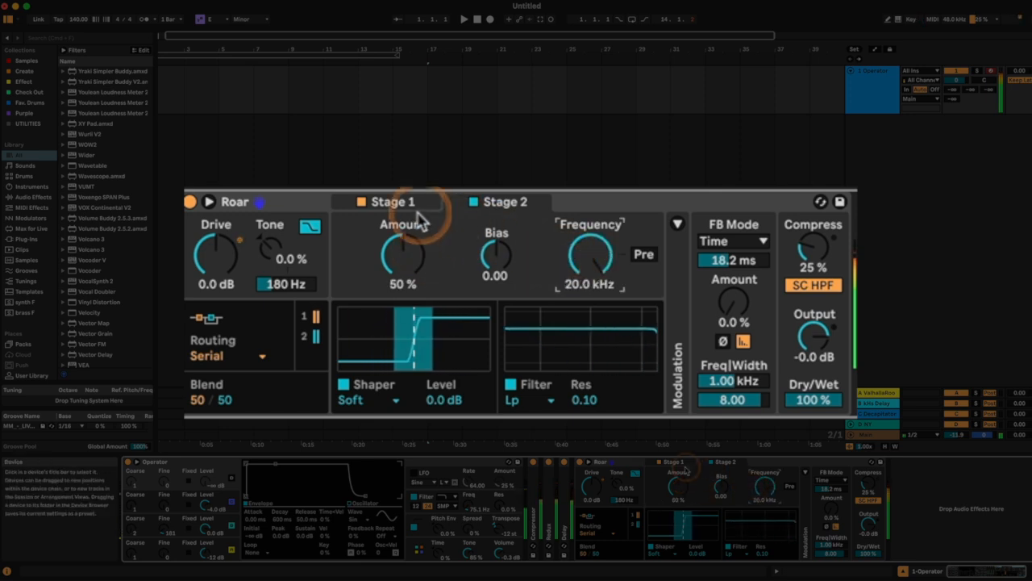
- Switch the routing to Parallel and raise Stage 2's shaper amount to 75 %
click(258, 357)
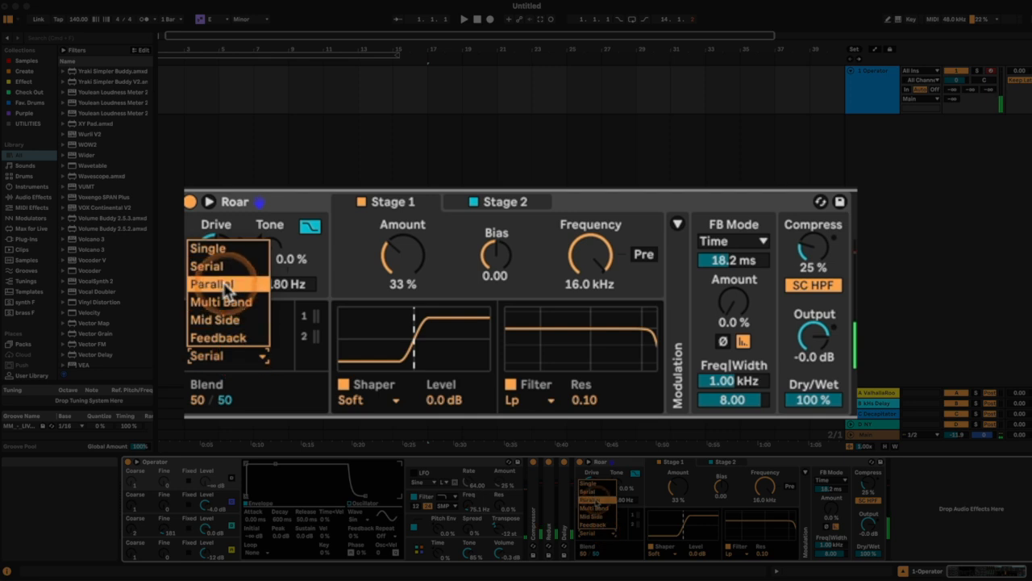
click(229, 284)
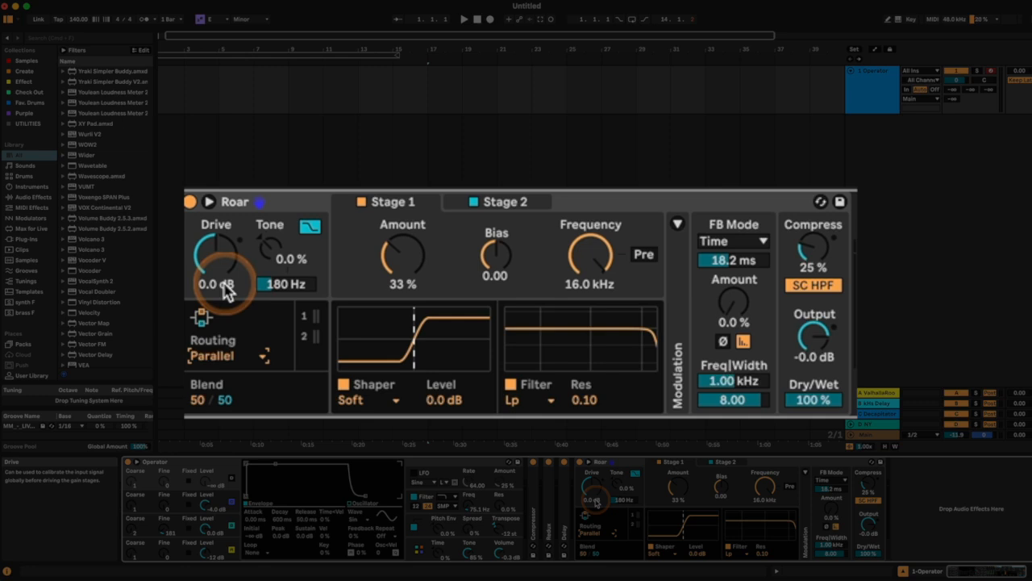
mouse_move(403, 257)
mouse_down()
mouse_move(438, 231)
mouse_move(414, 255)
mouse_up()
click(495, 202)
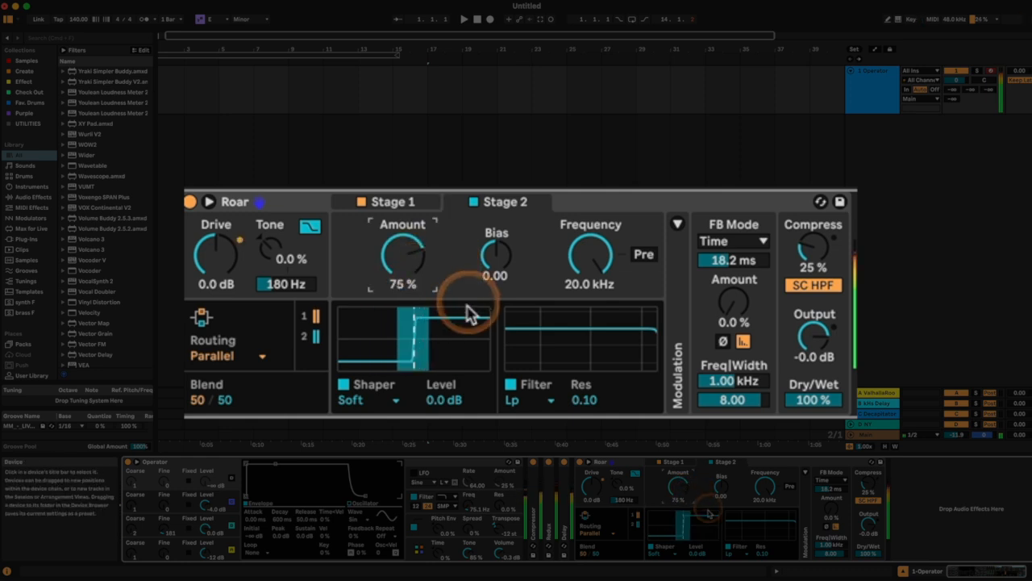
- Change Stage 2's shaper type to Full Wave Rectifier and lower its amount to 19 %
click(375, 386)
click(375, 399)
click(391, 293)
drag(411, 266, 411, 278)
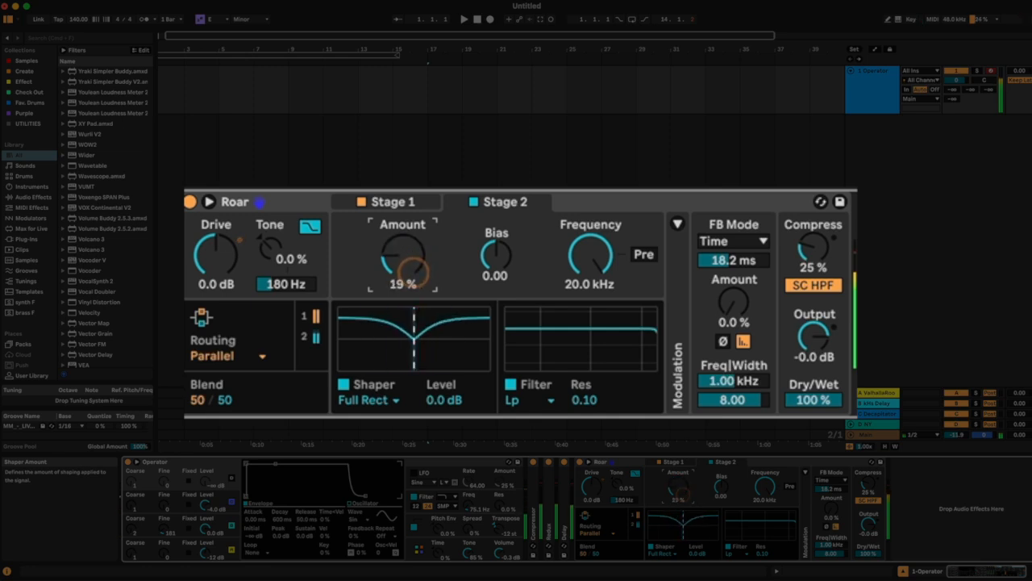
- In Multi Band routing, set the Mid band's filter frequency to 2.23 kHz and the Low band's shaper amount to 12 %
click(229, 315)
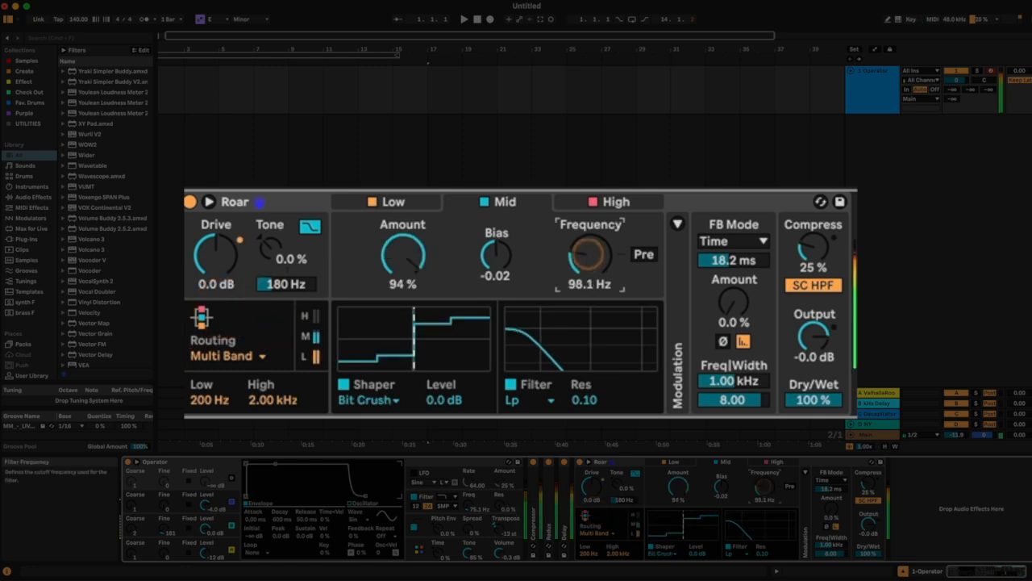
drag(589, 256, 590, 232)
click(400, 215)
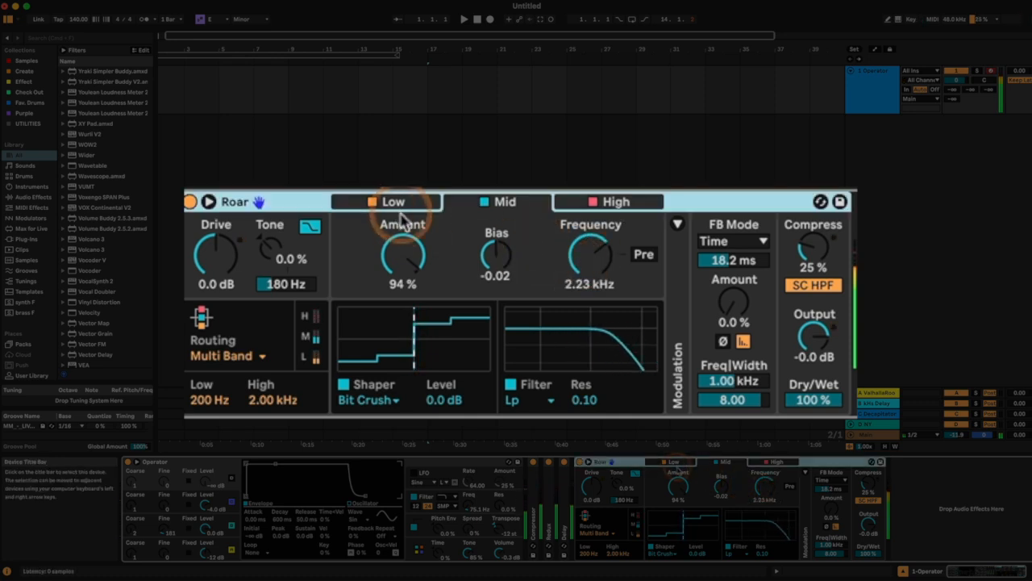
click(405, 207)
drag(403, 264, 403, 289)
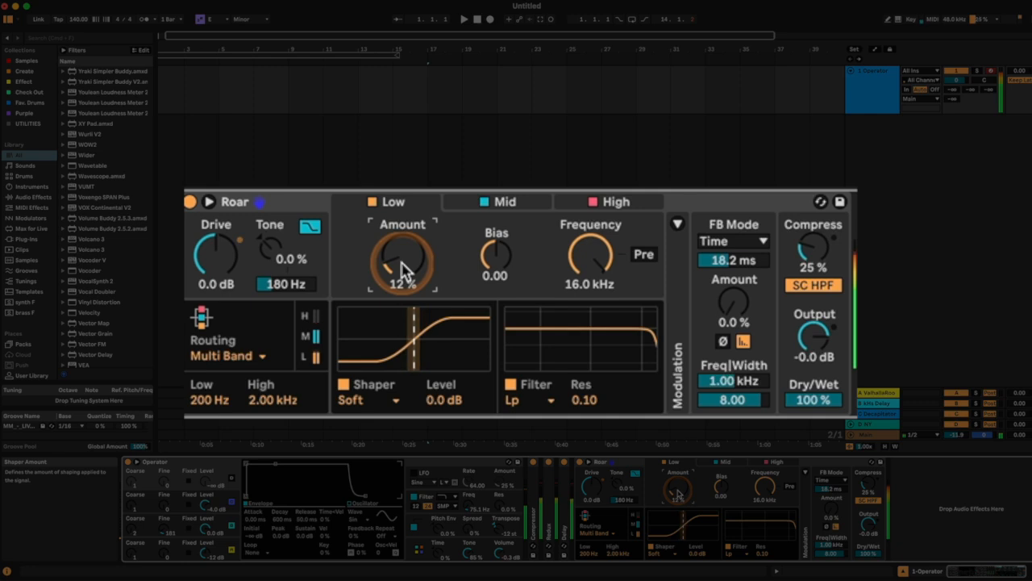
- Switch the routing to Mid Side and vary the Side stage's shaper amount from 71 % down to 0.8 %
click(259, 355)
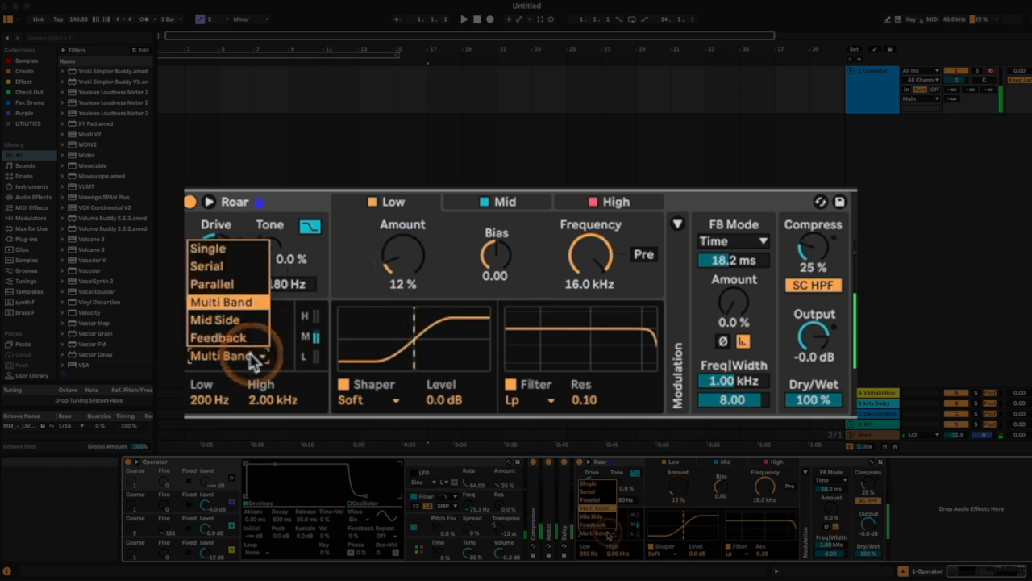
click(238, 323)
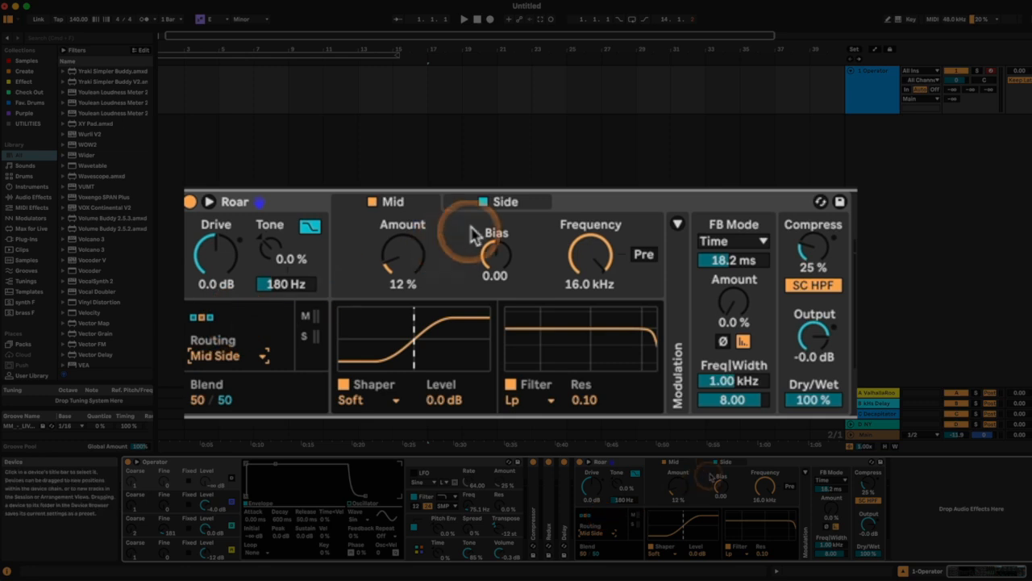
click(508, 202)
drag(415, 327, 399, 298)
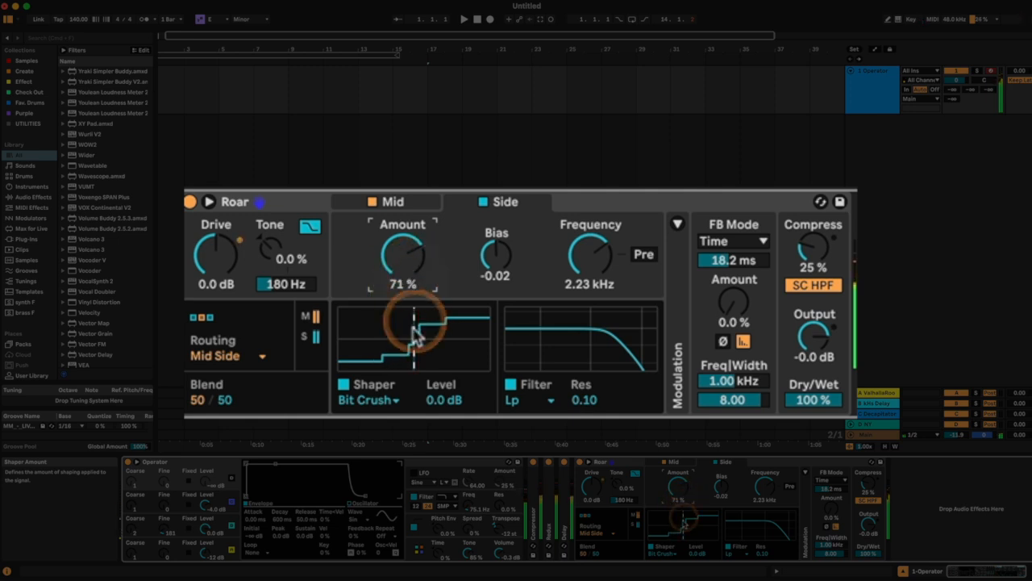
drag(416, 252, 415, 290)
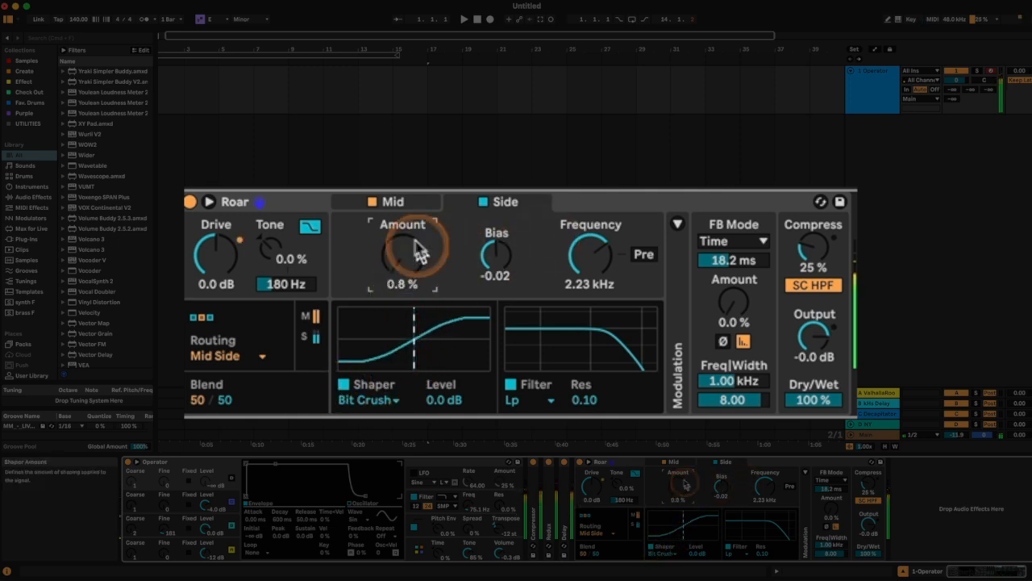
- Switch the routing to Feedback and set the Direct stage's shaper to Tube with a 100 % amount
click(392, 202)
drag(396, 334, 396, 312)
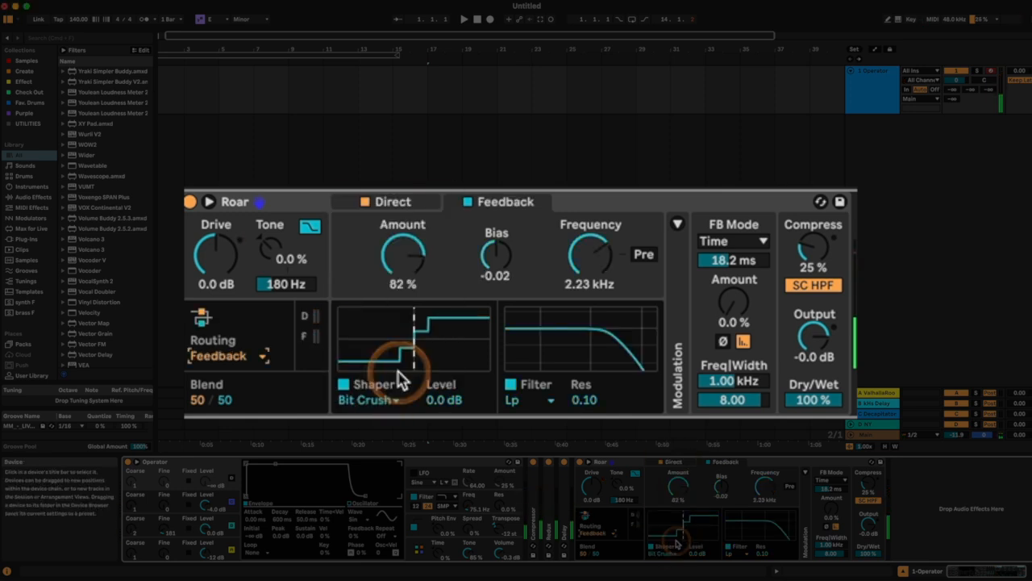
click(489, 362)
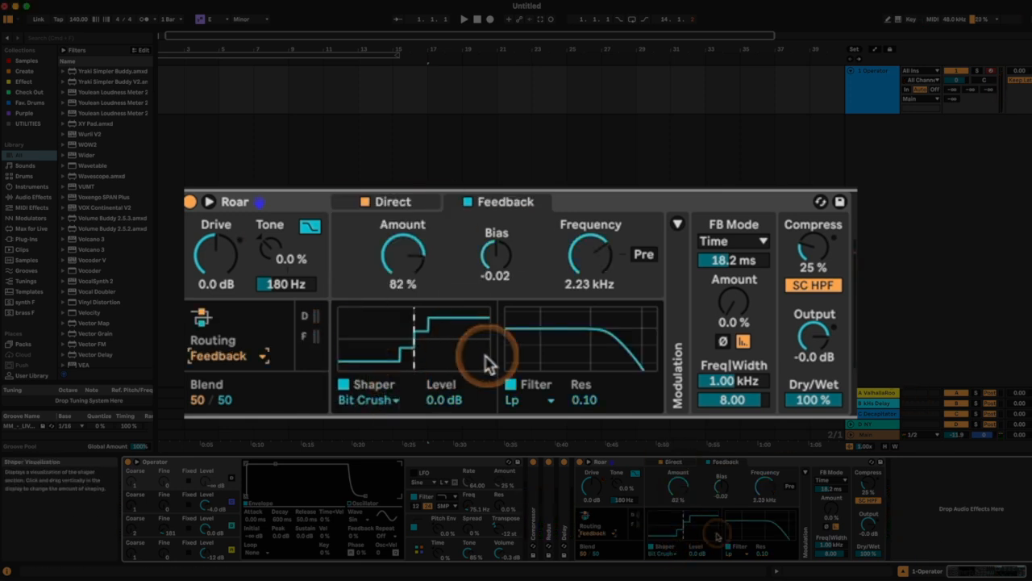
click(404, 204)
click(401, 206)
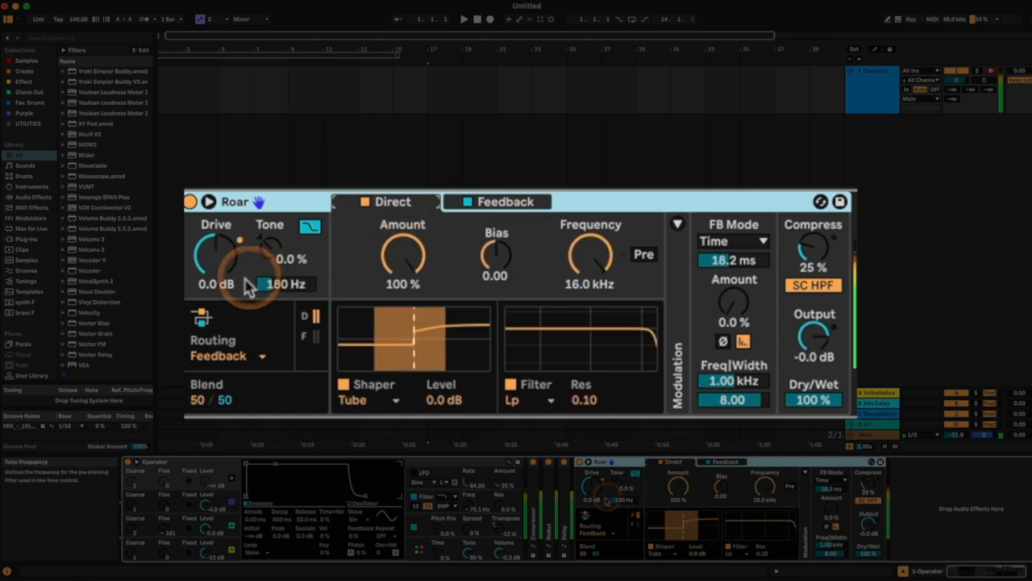
- Compare the Single and Parallel routings, and set the routing to Multi Band
click(217, 354)
click(211, 249)
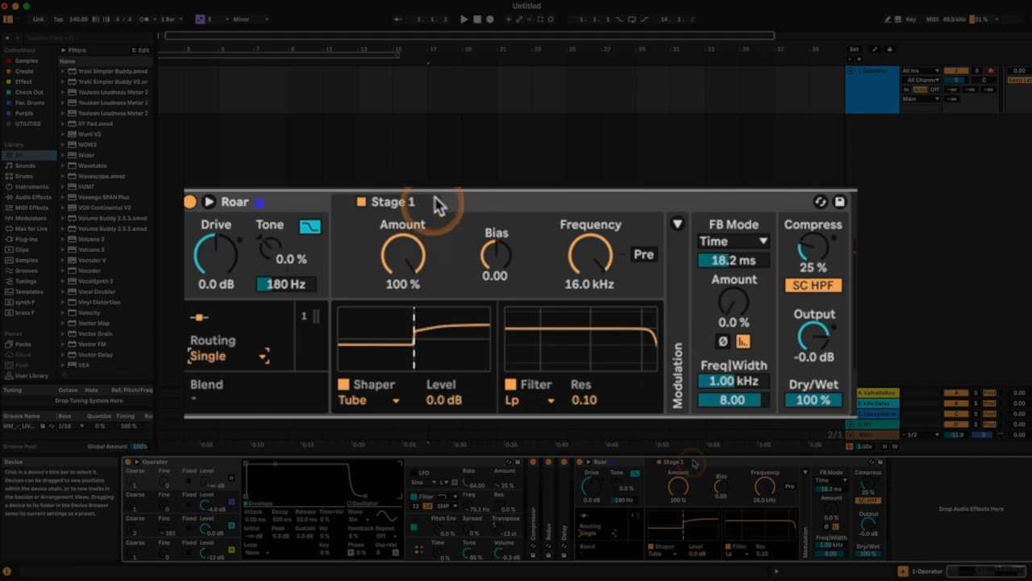
click(200, 359)
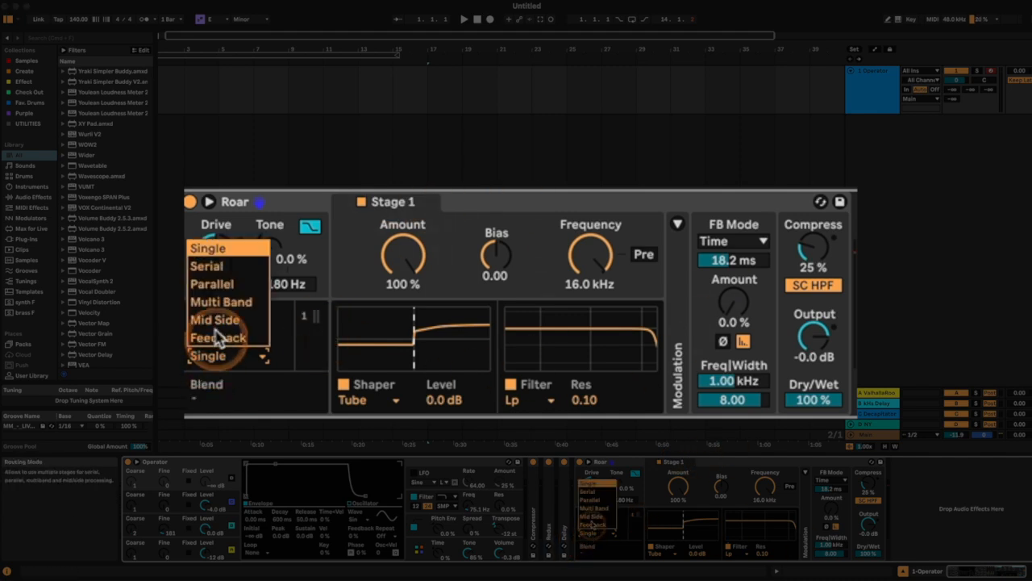
click(215, 289)
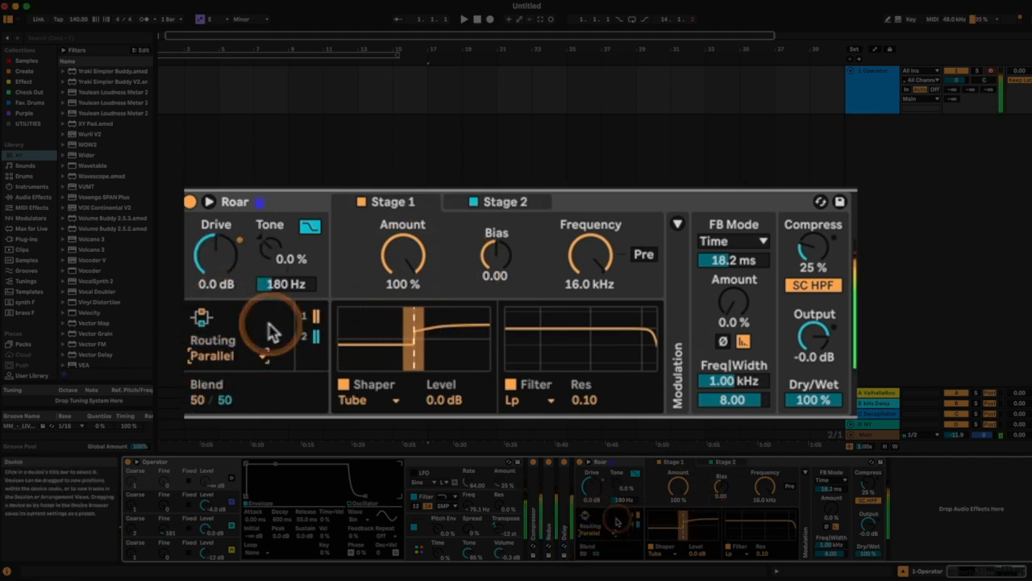
click(227, 355)
click(228, 303)
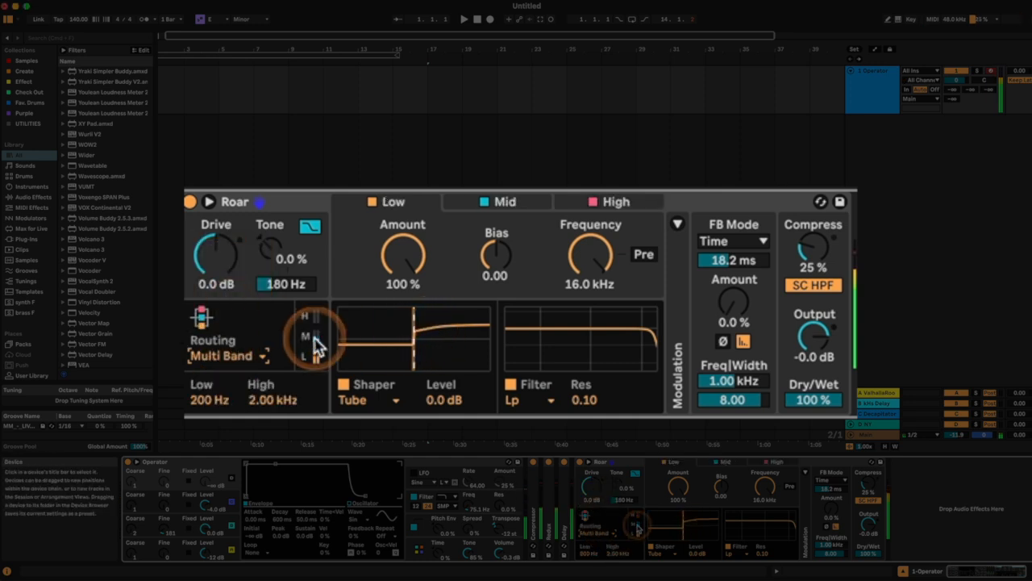
- Try the Digital Clip and Tube Preamp shapers on the Low band, reducing the Tube shaper's amount
click(359, 401)
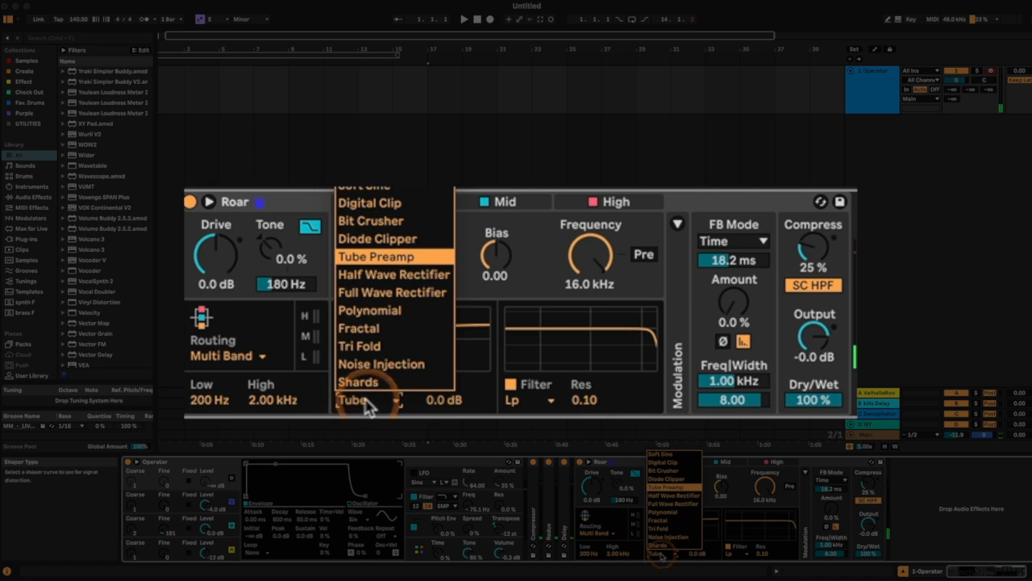
click(371, 203)
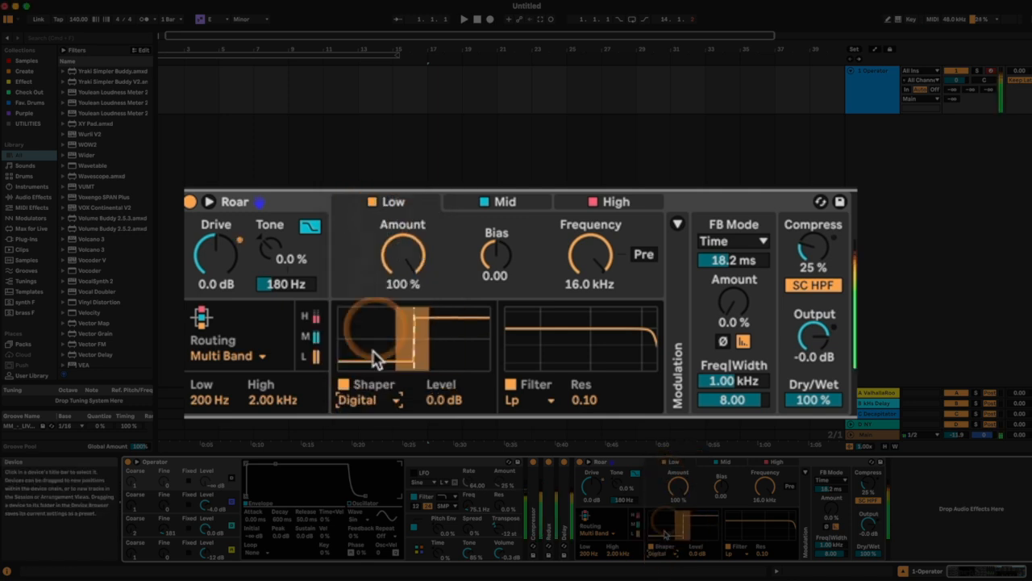
click(368, 403)
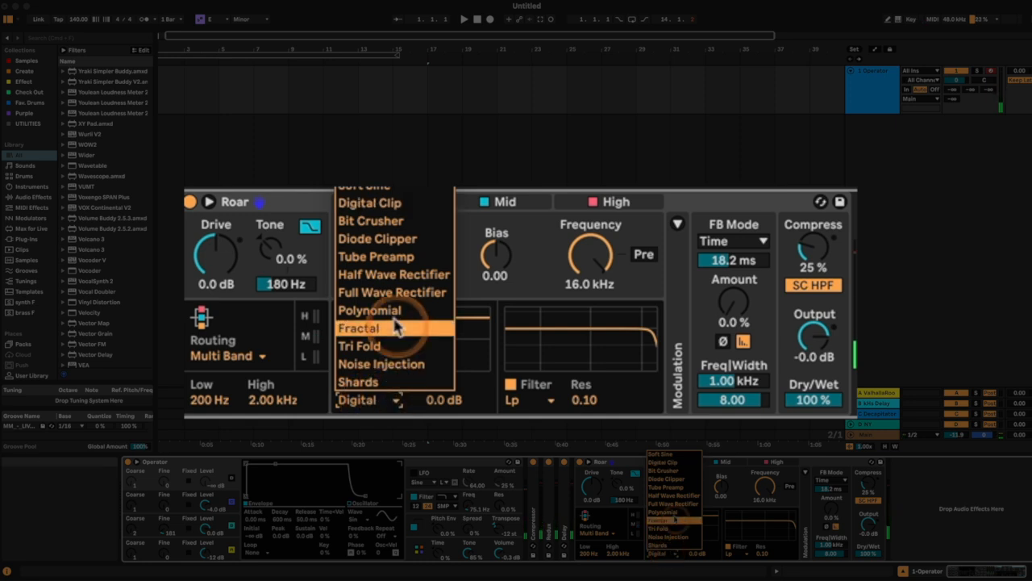
click(408, 256)
drag(399, 262, 399, 339)
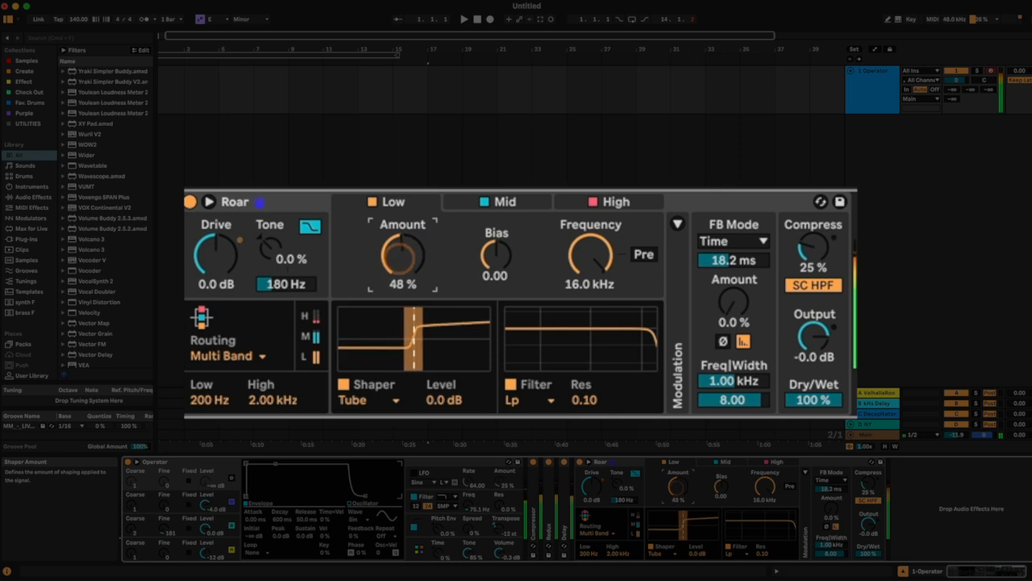
- Change the Low band's shaper type to Tri Fold and raise its amount to 98 %
click(656, 556)
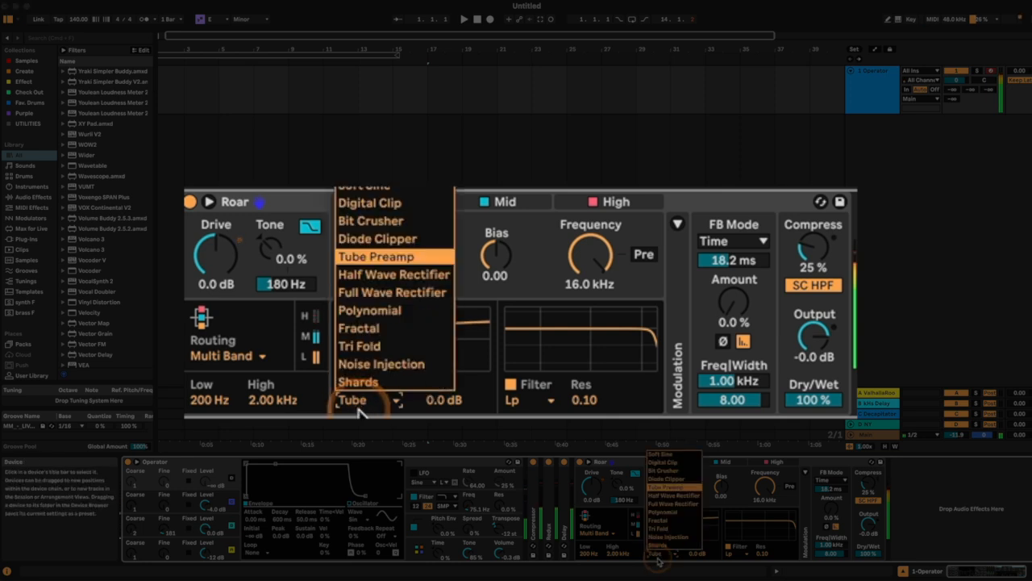
click(367, 347)
drag(392, 263, 392, 234)
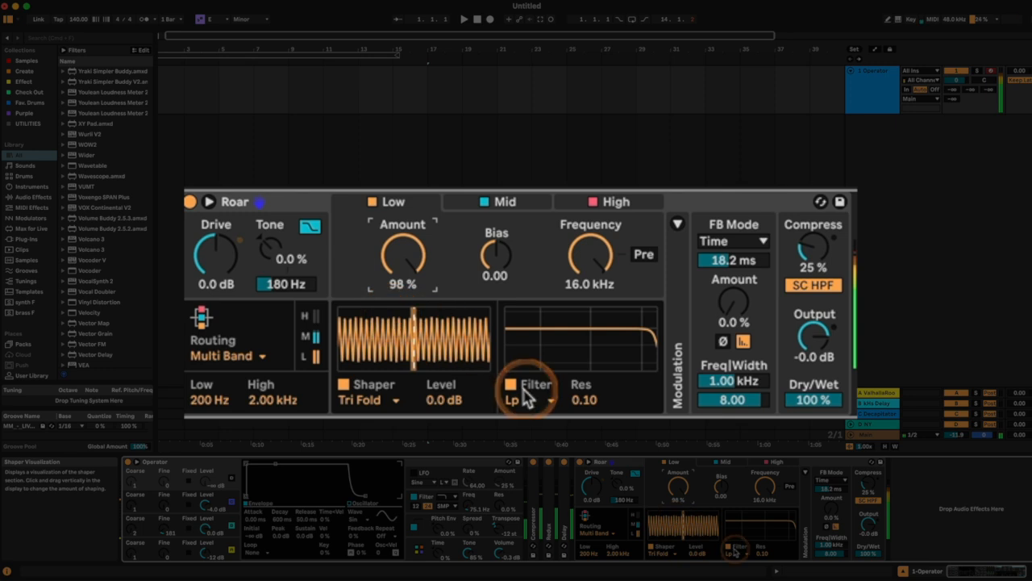
- Set the Low band's filter to Comb with a resonance of 0.00 and a frequency of 366 Hz
drag(583, 401, 559, 410)
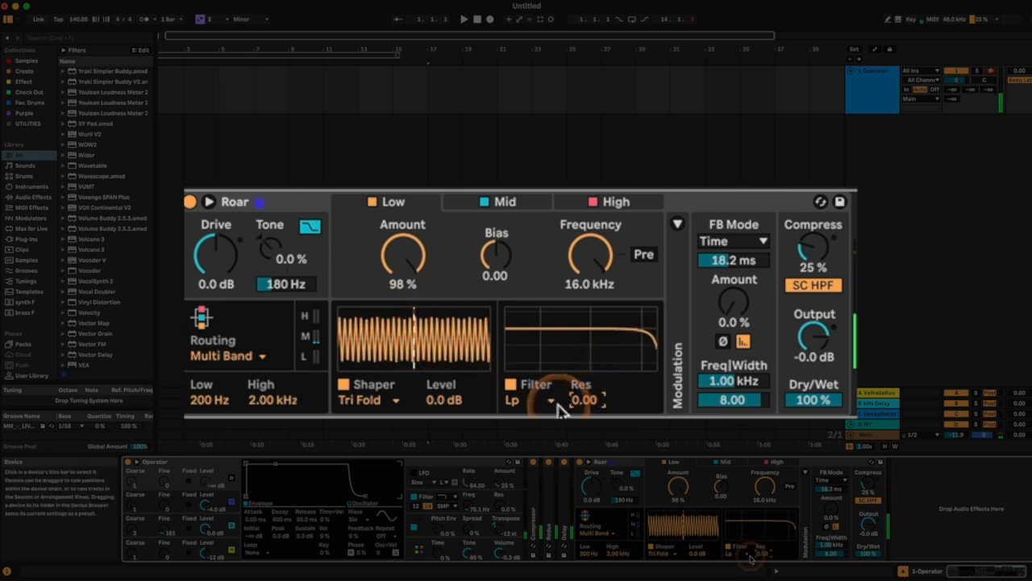
click(598, 262)
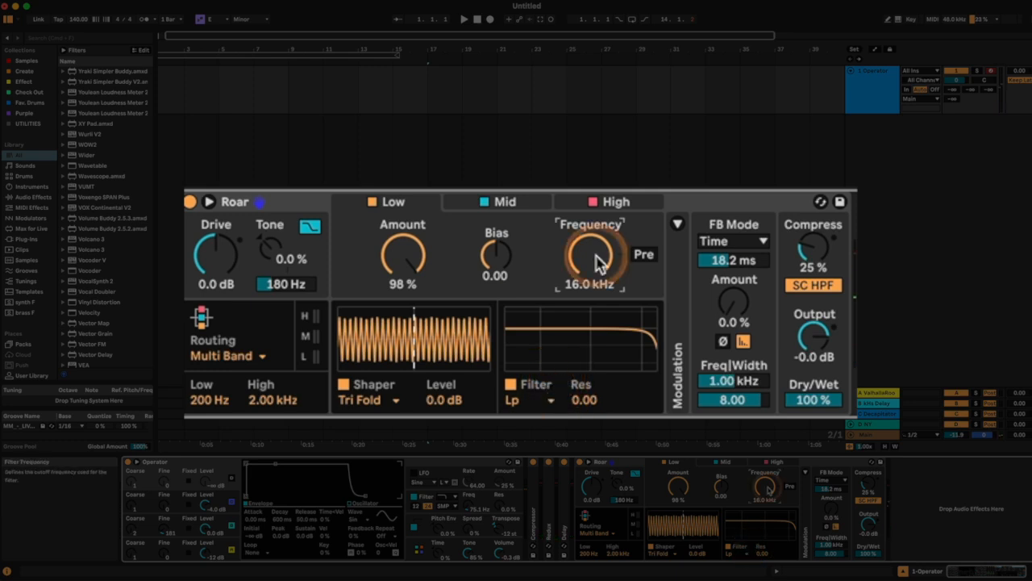
click(535, 405)
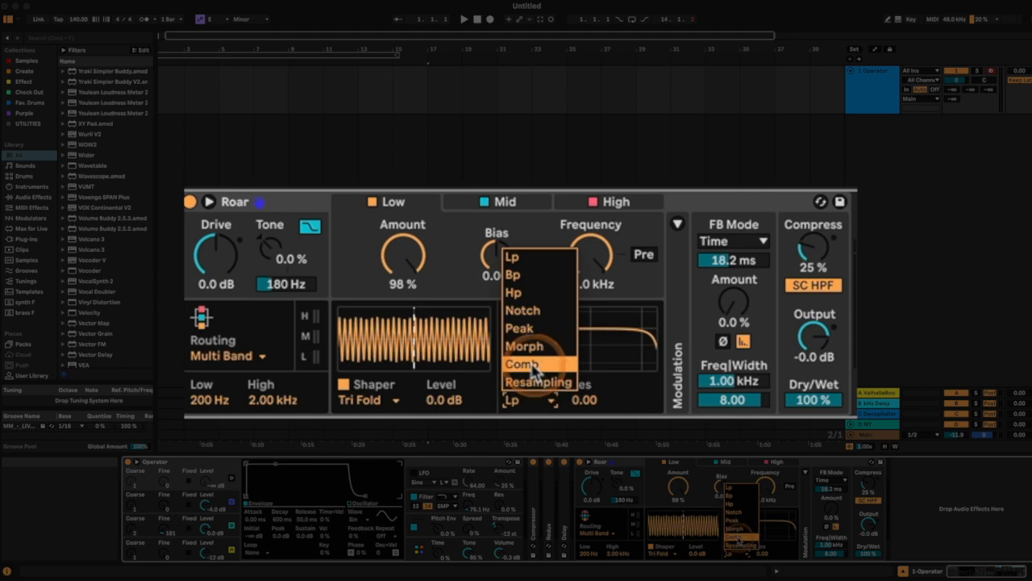
click(522, 364)
drag(586, 257, 586, 310)
- Set the Mid band's shaper type to Bit Crusher with an amount of 63 %
drag(388, 257, 395, 206)
click(370, 400)
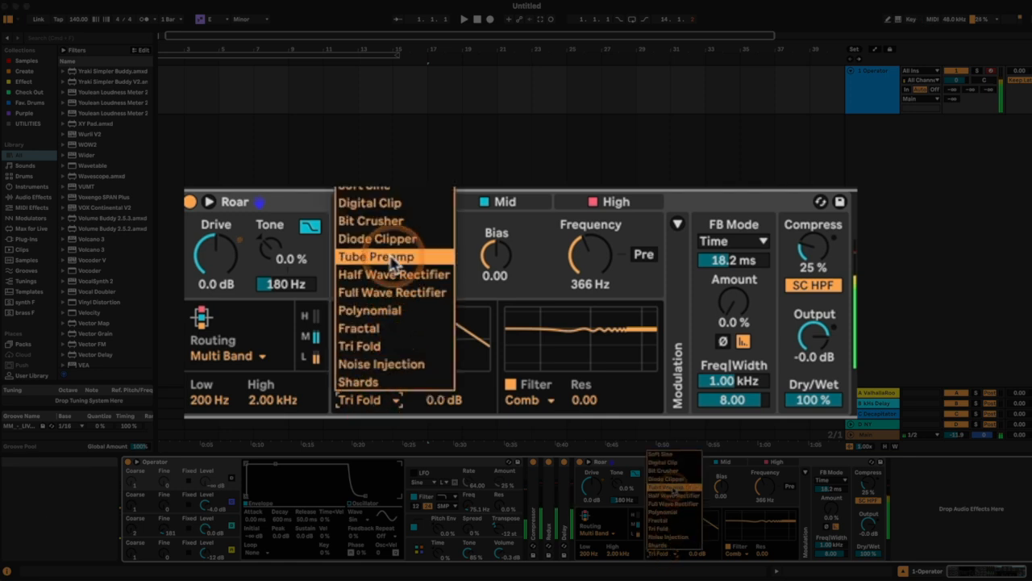
click(371, 220)
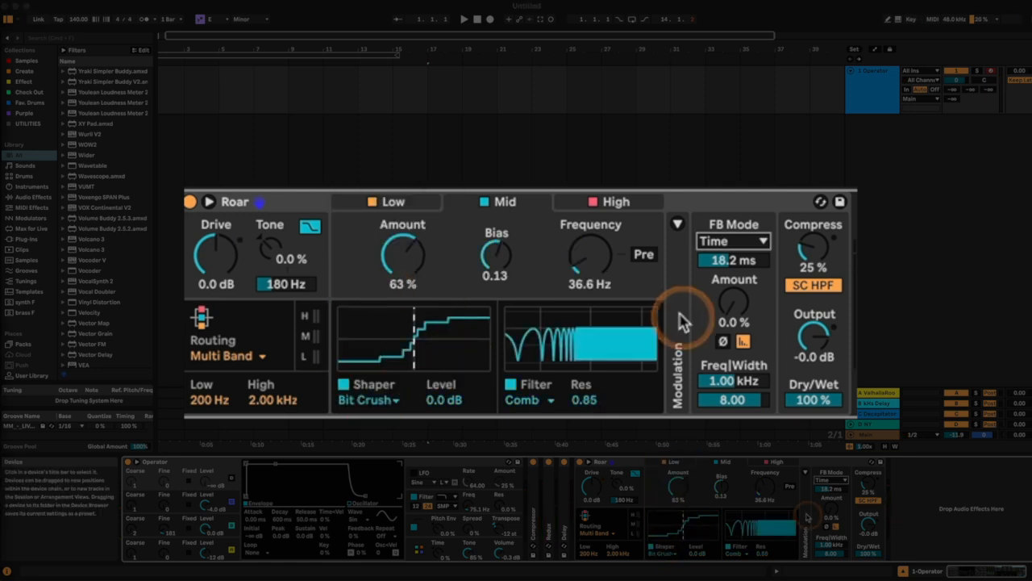
- Raise Roar's feedback amount to 8.6 % and set the feedback mode to Synced at 1/8
mouse_move(733, 302)
mouse_down()
mouse_move(733, 264)
mouse_move(733, 295)
mouse_move(733, 267)
mouse_move(733, 285)
mouse_up()
click(730, 241)
click(730, 258)
click(730, 242)
click(730, 278)
drag(730, 261, 730, 251)
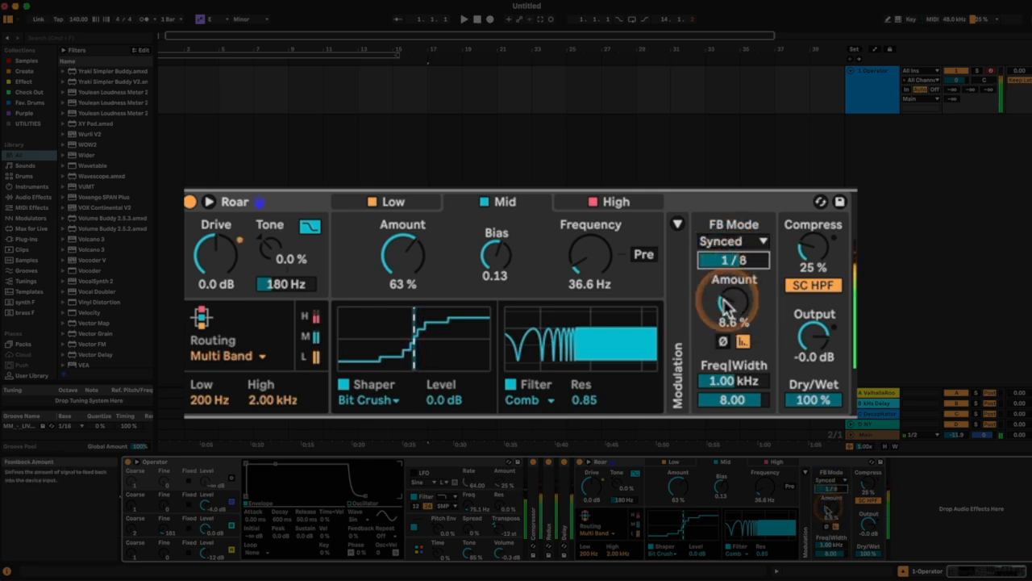
- Try the Triplet feedback mode at 1/8
click(730, 242)
click(726, 298)
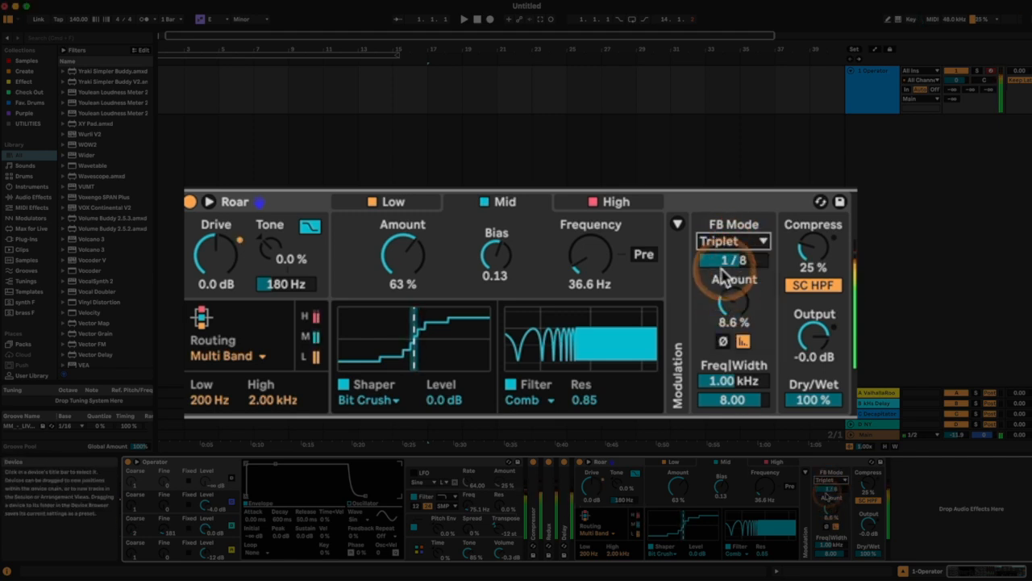
click(730, 241)
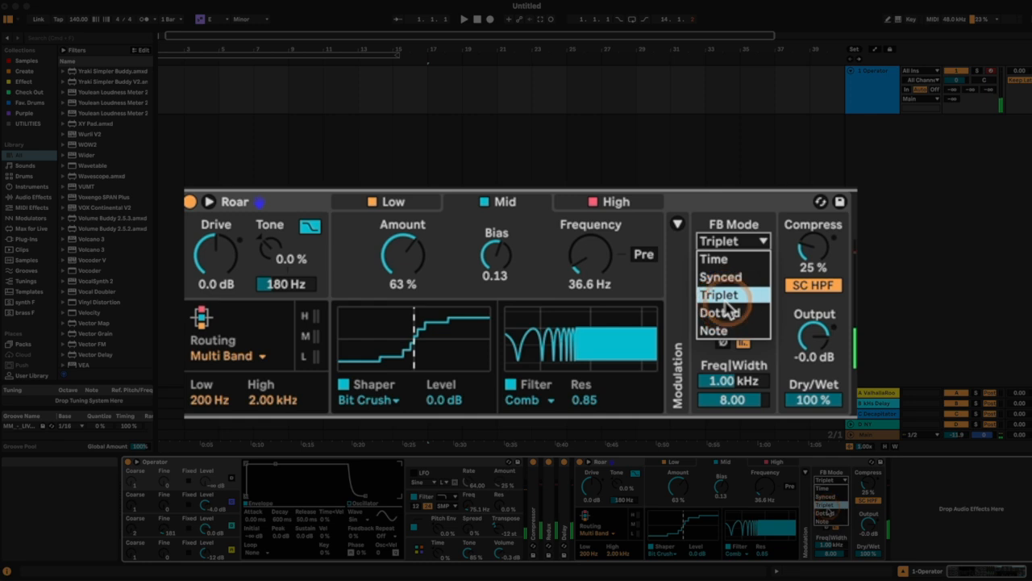
click(725, 296)
- Set the feedback mode to Note, tuned to A2, with a feedback amount of 25 %
click(730, 242)
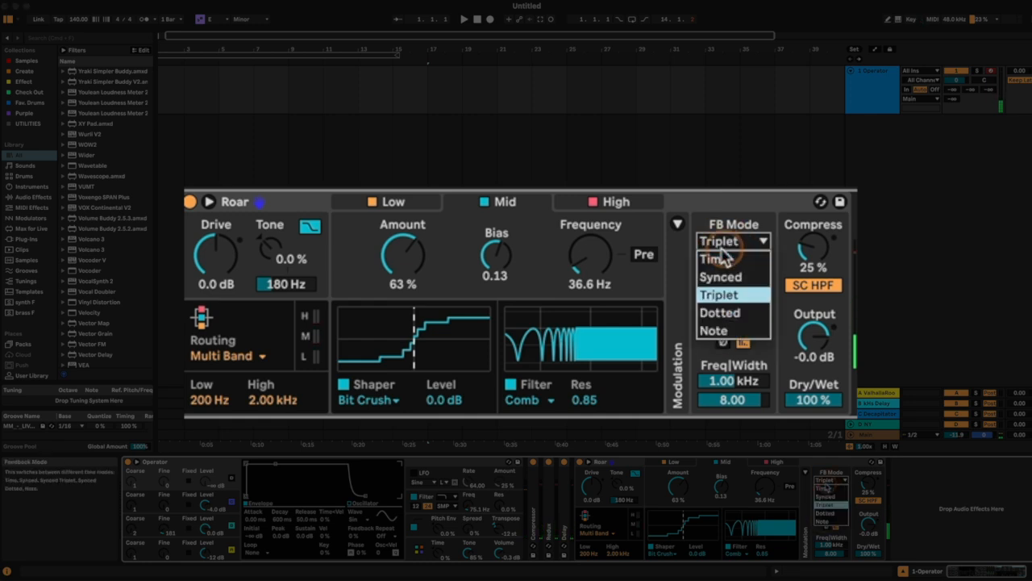
click(714, 329)
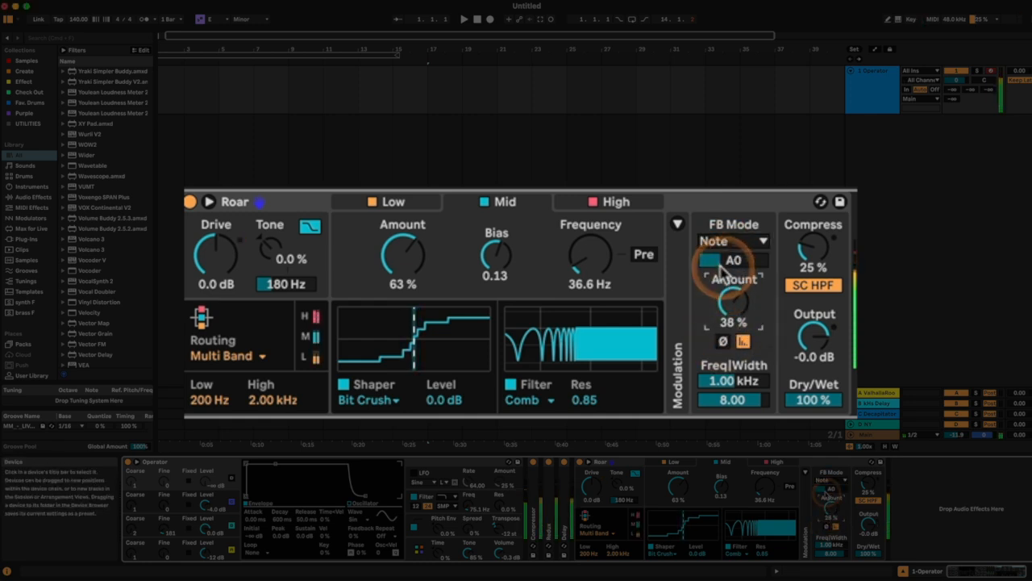
drag(733, 261, 732, 254)
mouse_move(730, 300)
mouse_down()
mouse_move(731, 322)
mouse_move(731, 307)
mouse_up()
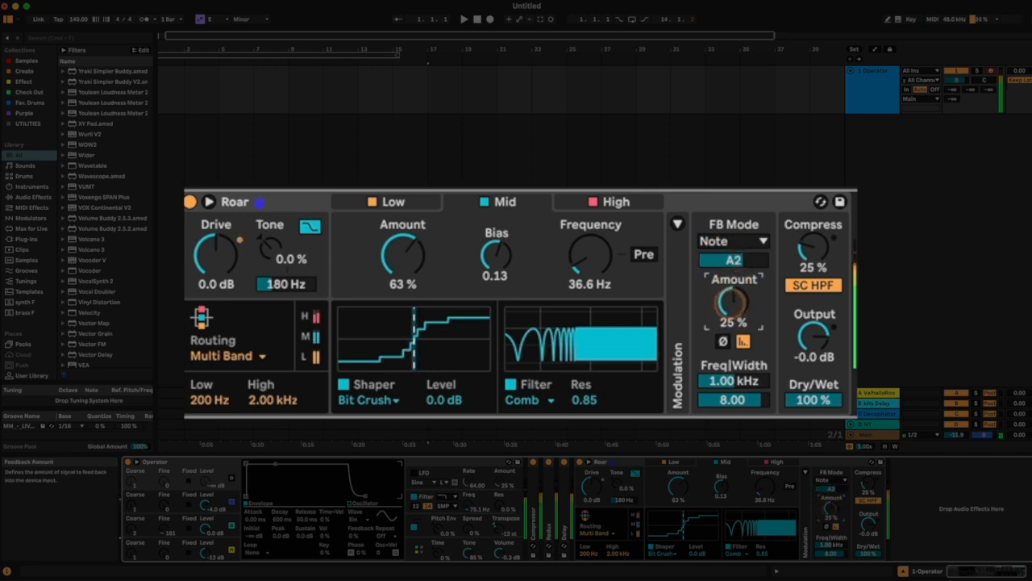
- Switch the feedback phase inversion on and off, and the feedback gate off and on, to compare the sound
click(723, 343)
click(722, 343)
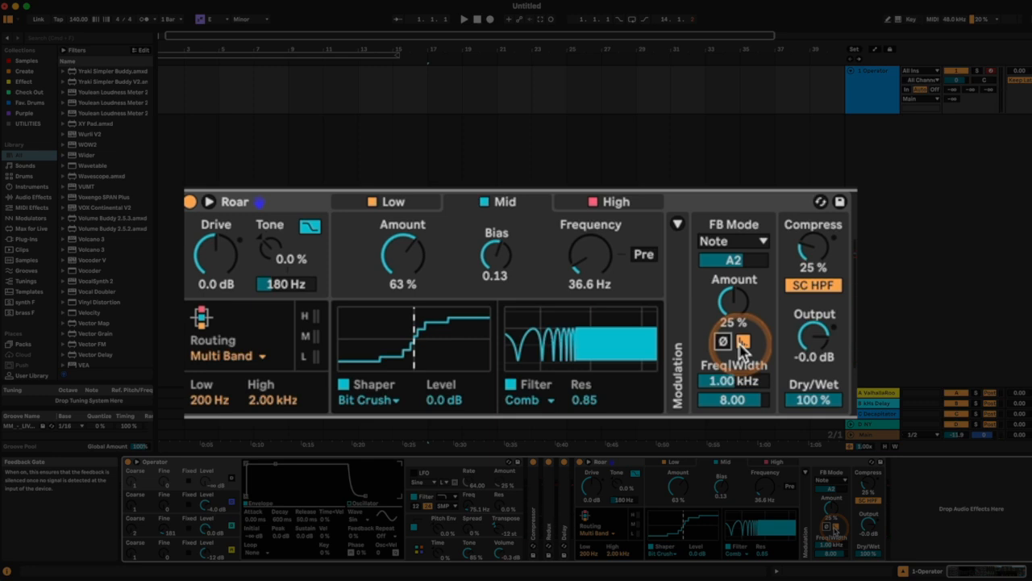
click(743, 342)
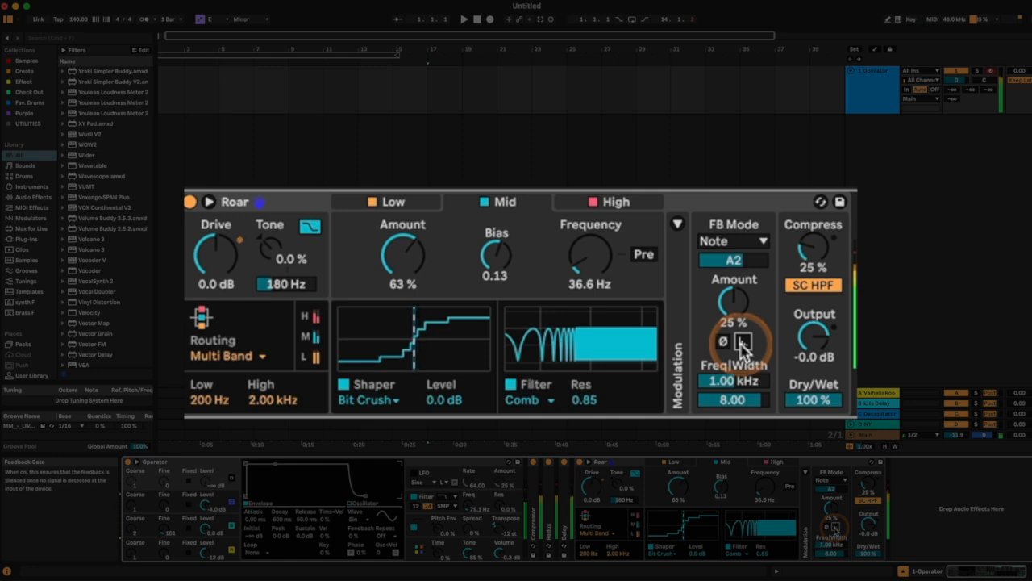
click(743, 342)
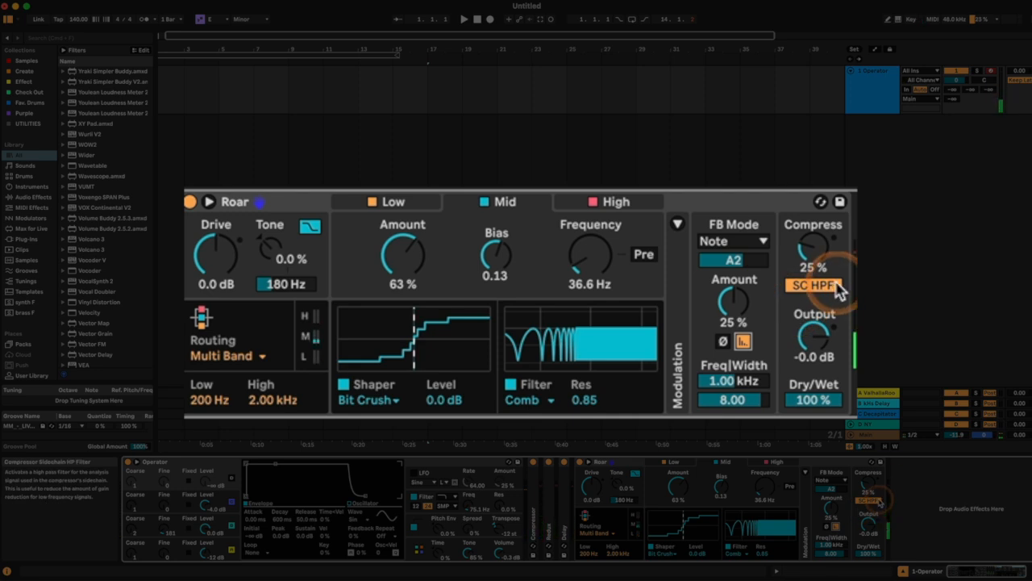
- Try compression at 57 %, lower it to 0.0 %, and toggle the compressor's sidechain high-pass filter off and on
mouse_move(815, 248)
mouse_down()
mouse_move(815, 234)
mouse_move(814, 268)
mouse_move(815, 216)
mouse_move(804, 256)
mouse_up()
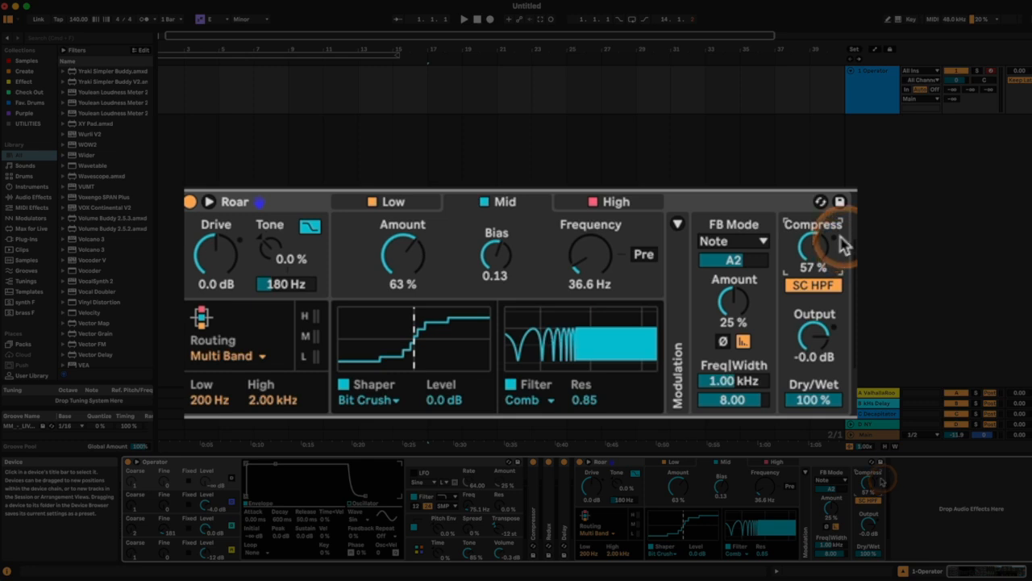
drag(813, 246, 813, 322)
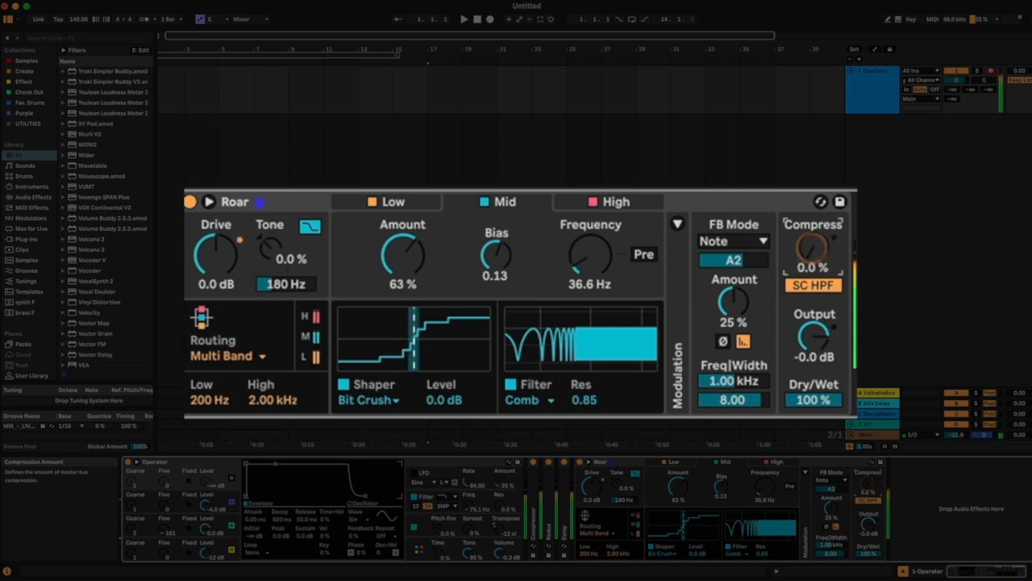
click(810, 286)
click(811, 286)
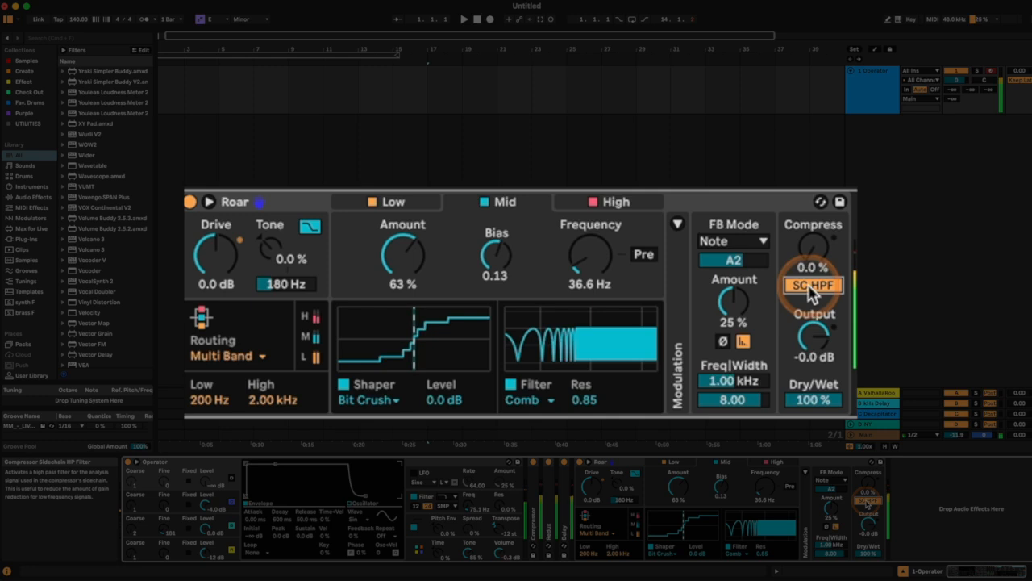
- Examine Roar's output gain, dry/wet and device activation controls
click(815, 339)
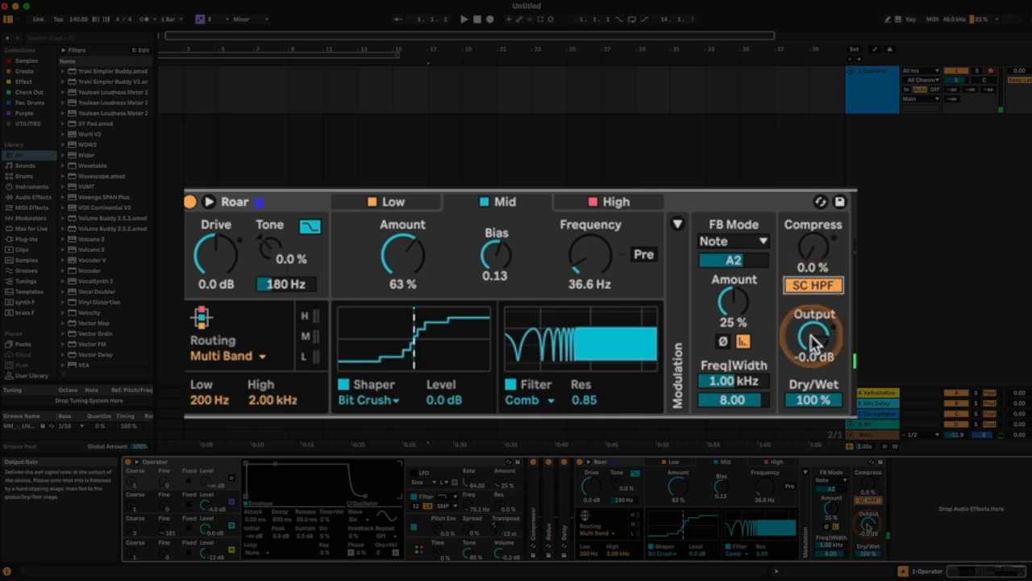
mouse_move(813, 399)
mouse_down()
mouse_move(813, 485)
mouse_move(813, 400)
mouse_up()
click(190, 202)
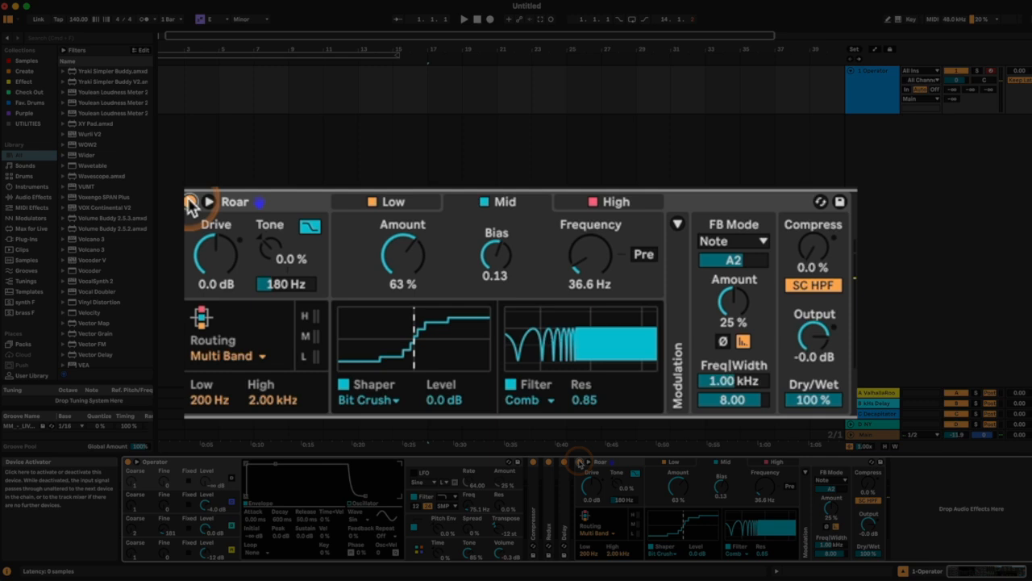
- Toggle Roar's expanded view to examine the band displays, modulators and modulation matrix
click(588, 462)
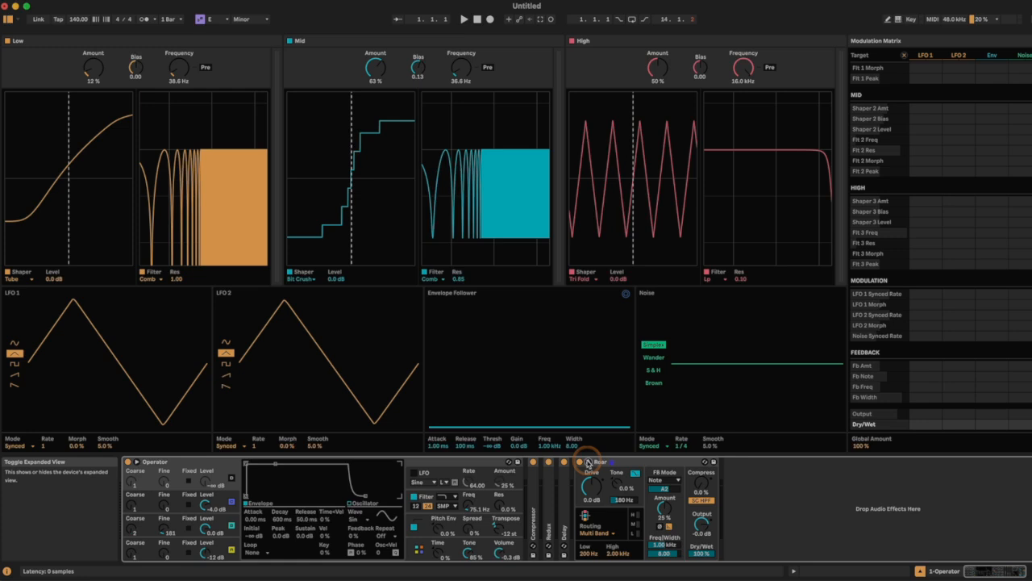
click(588, 462)
click(588, 462)
right_click(598, 462)
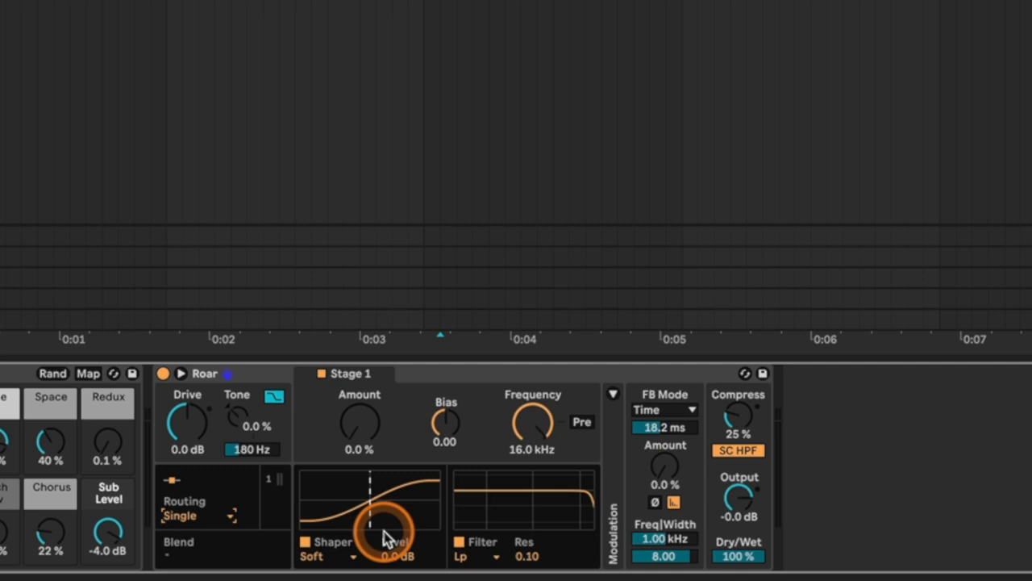
- Set the routing of Roar on the Womp Bass track to Multi Band and the Low band's amount to 24 %
click(210, 522)
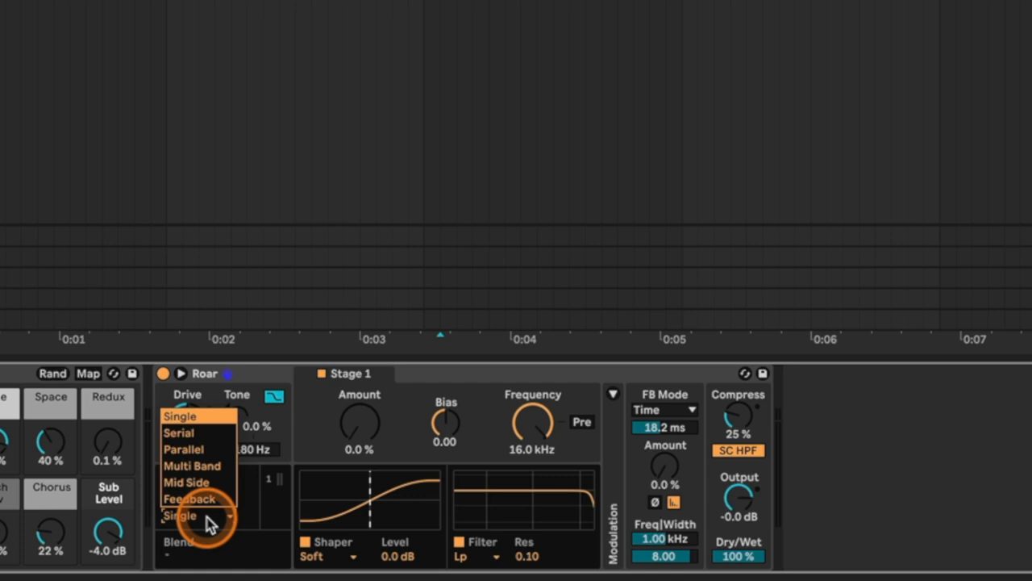
click(208, 467)
drag(358, 449, 360, 461)
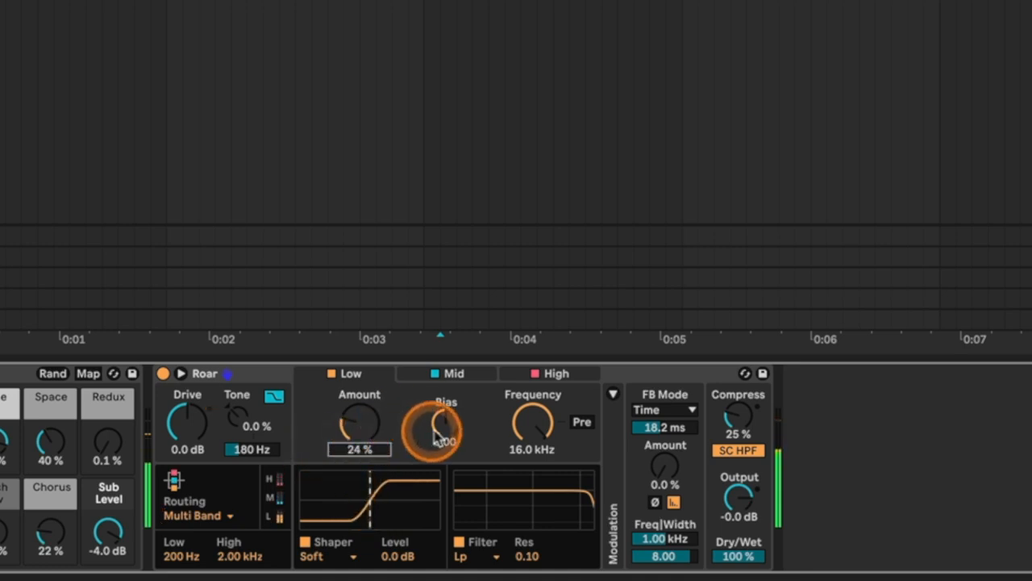
- Set Roar's drive to 4.6 dB and its tone to -3.1 %
click(245, 421)
drag(245, 420, 246, 434)
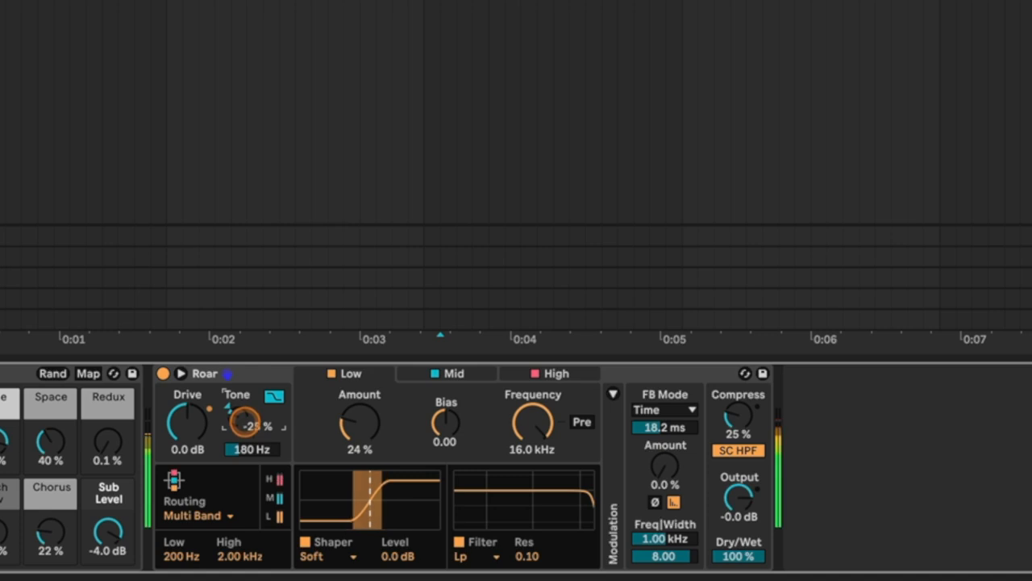
drag(184, 422, 185, 412)
mouse_move(246, 427)
mouse_down()
mouse_move(239, 420)
mouse_move(270, 425)
mouse_up()
- Change the Mid band's shaper type to Fractal and set its amount to 25 %
click(446, 376)
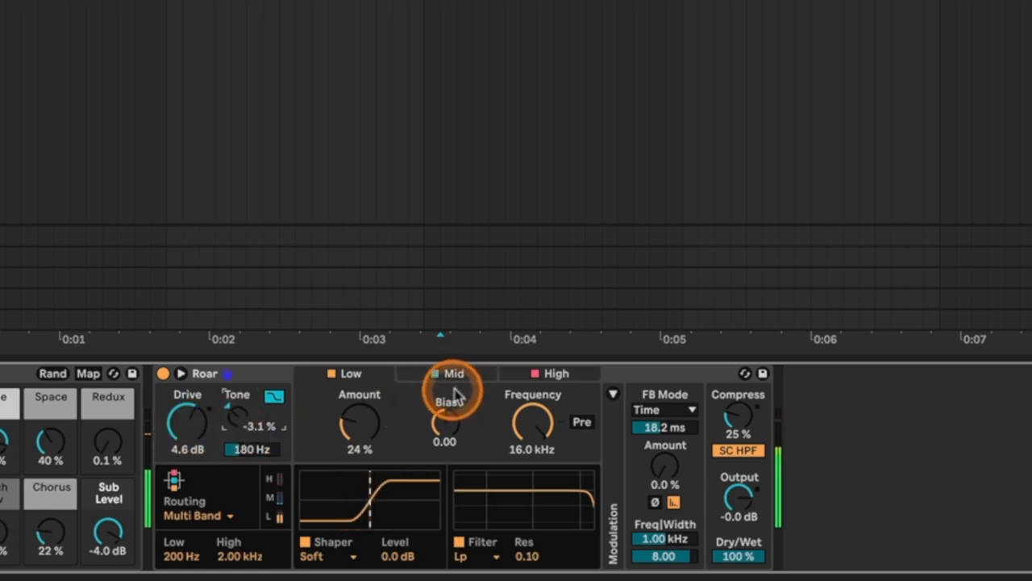
drag(375, 436, 370, 422)
click(329, 555)
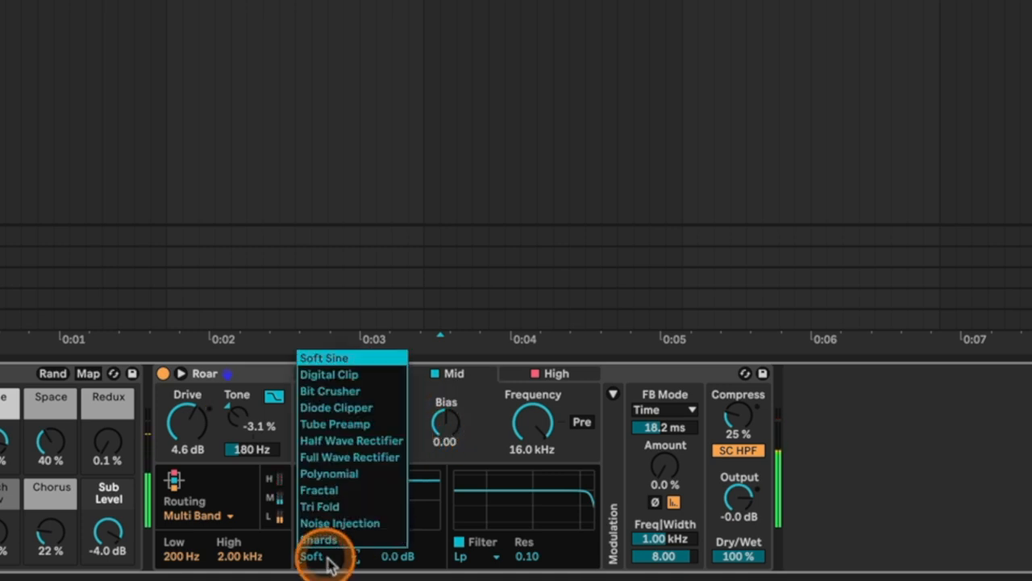
click(346, 490)
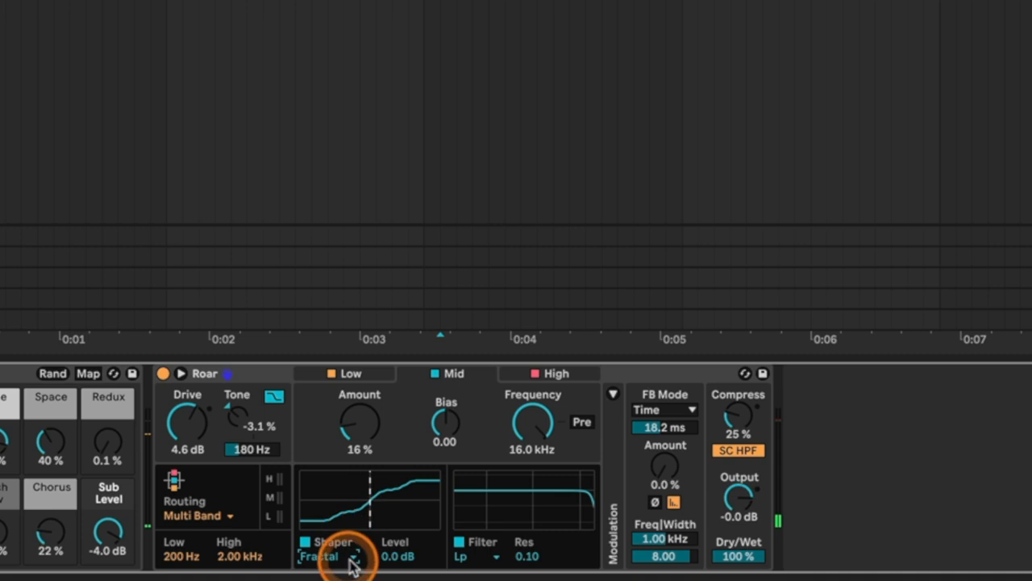
drag(364, 426, 365, 421)
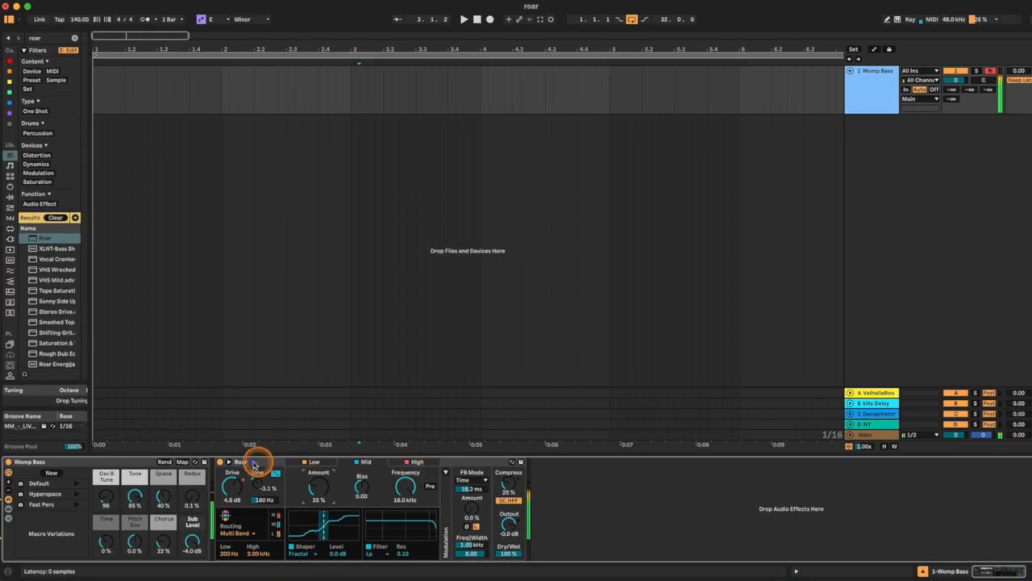
- In the expanded view, modulate the Mid shaper amount by -27 with the envelope follower and raise that amount to 62 %
click(228, 462)
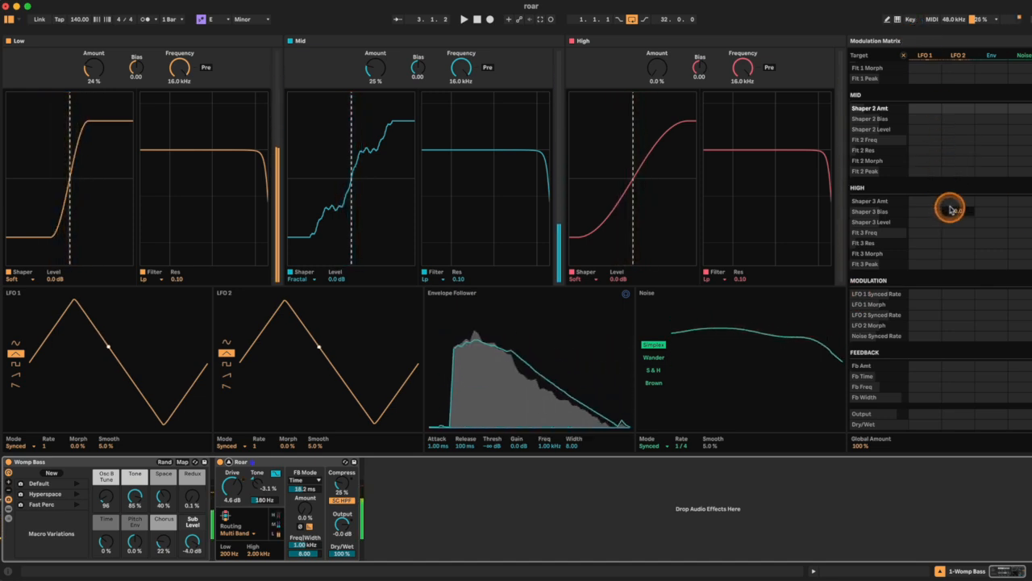
click(989, 109)
drag(375, 68, 375, 32)
scroll(988, 119, up, 1)
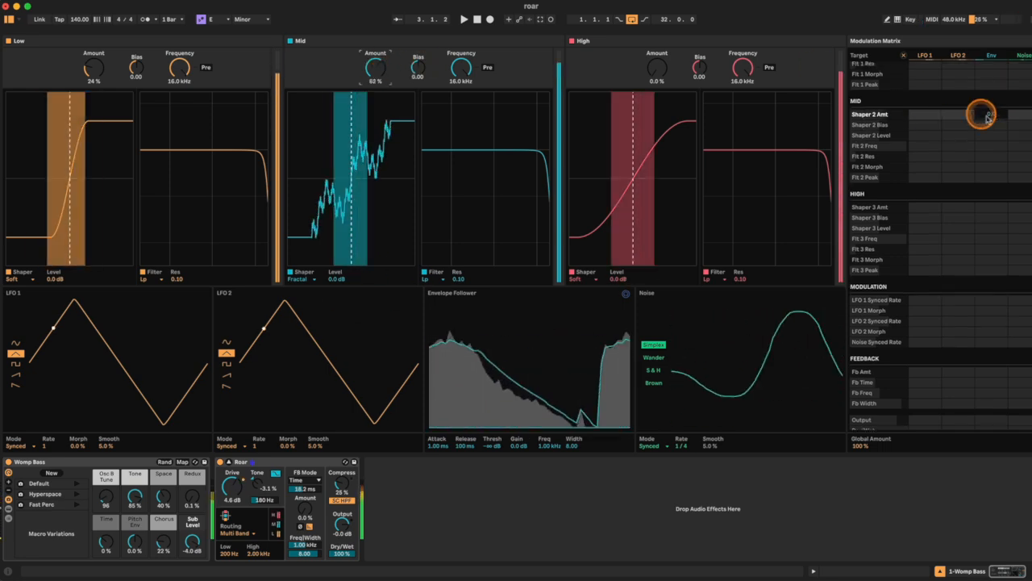
scroll(988, 121, up, 2)
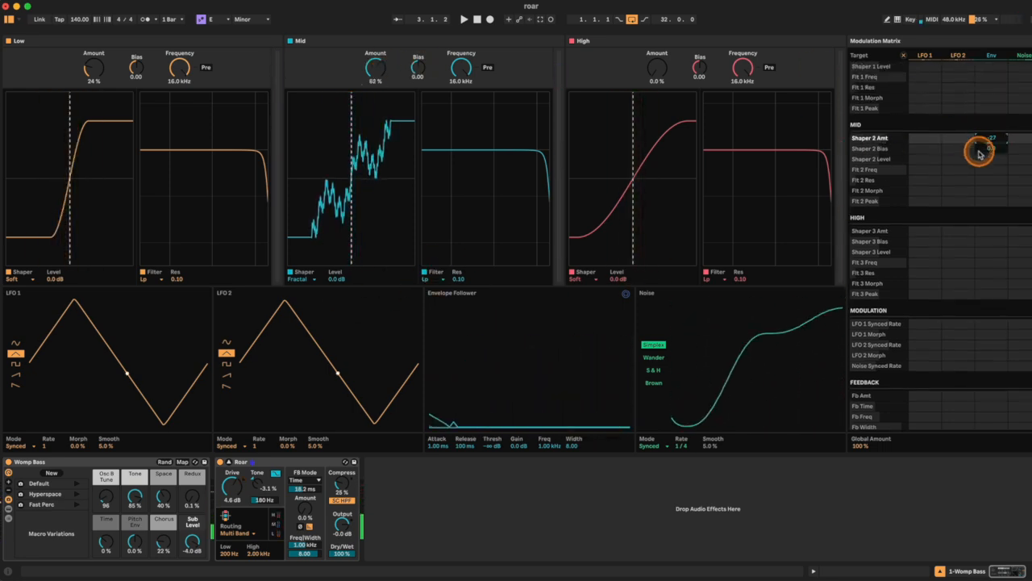
- Modulate the Mid filter frequency by 38 with the envelope follower, and set the filter to 4.31 kHz with a resonance of 0.37
drag(992, 170, 992, 138)
drag(461, 68, 461, 98)
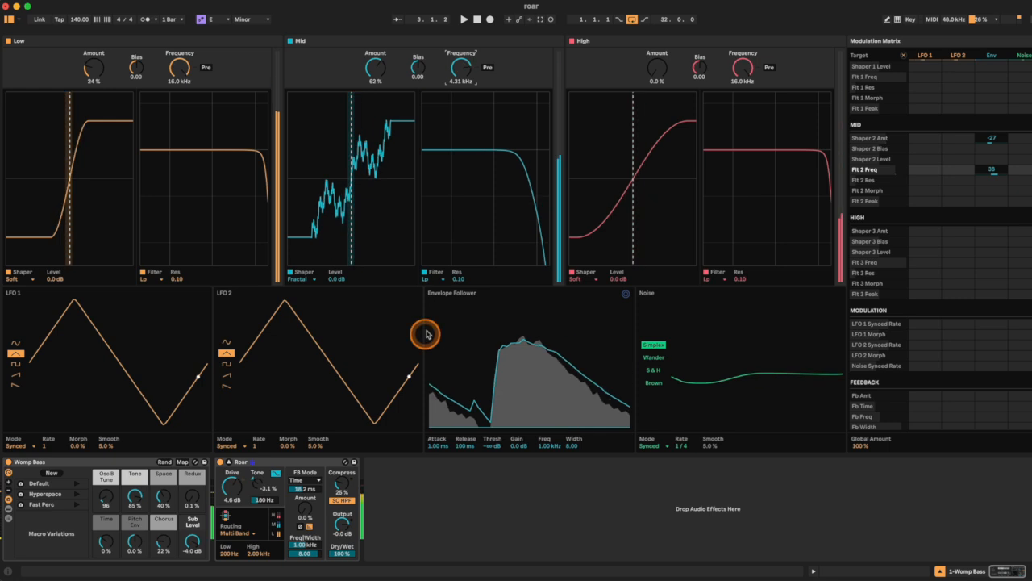
drag(458, 279, 459, 246)
- Change the High band's shaper type to Diode Clipper and set its amount to 36 %
click(584, 279)
click(587, 301)
drag(662, 71, 661, 39)
click(584, 279)
click(595, 310)
- Set the High band's filter to Notch with a frequency of 26.3 Hz
click(714, 280)
drag(743, 70, 742, 153)
click(711, 312)
scroll(993, 205, up, 1)
- Try the Triplet feedback mode, and settle on Synced at 1/16 with a feedback amount of 22 % and a width of 3.02
click(305, 480)
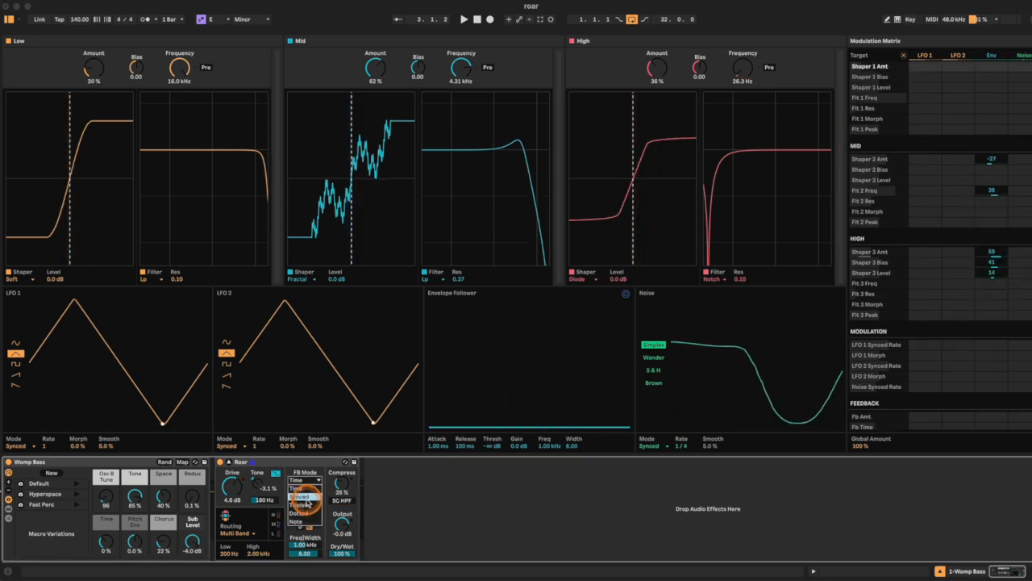
click(305, 505)
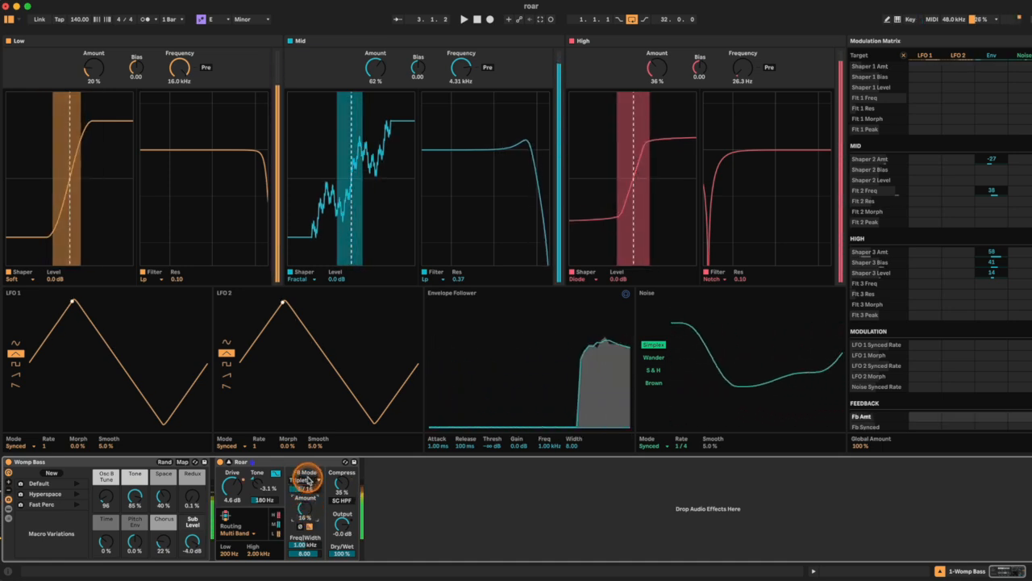
click(310, 480)
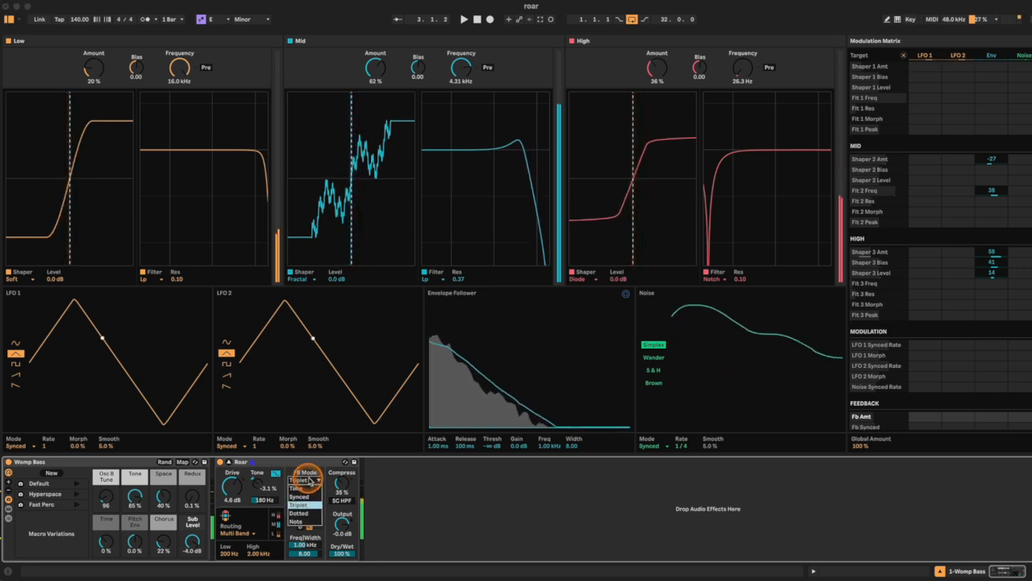
click(309, 497)
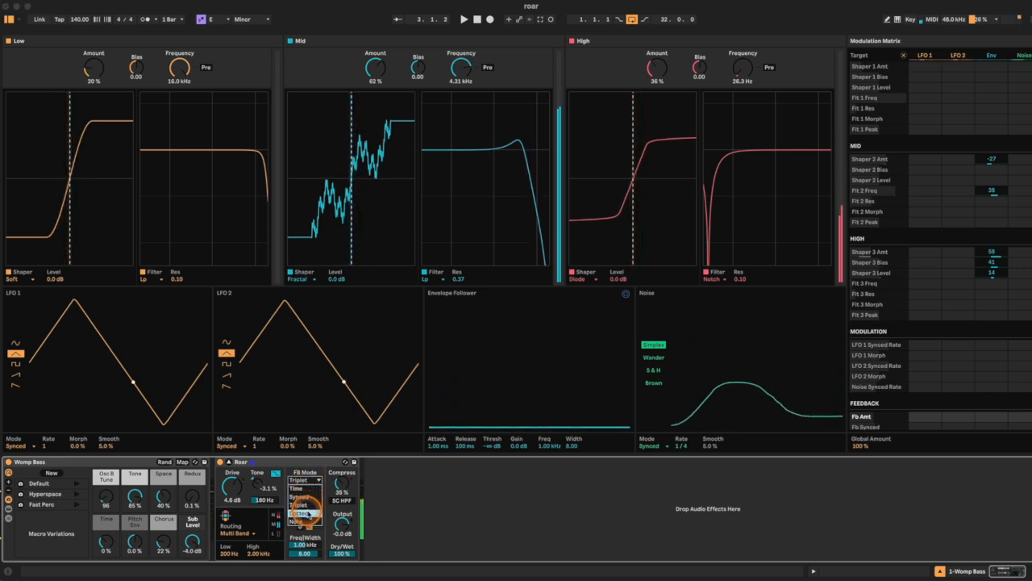
drag(309, 501, 307, 503)
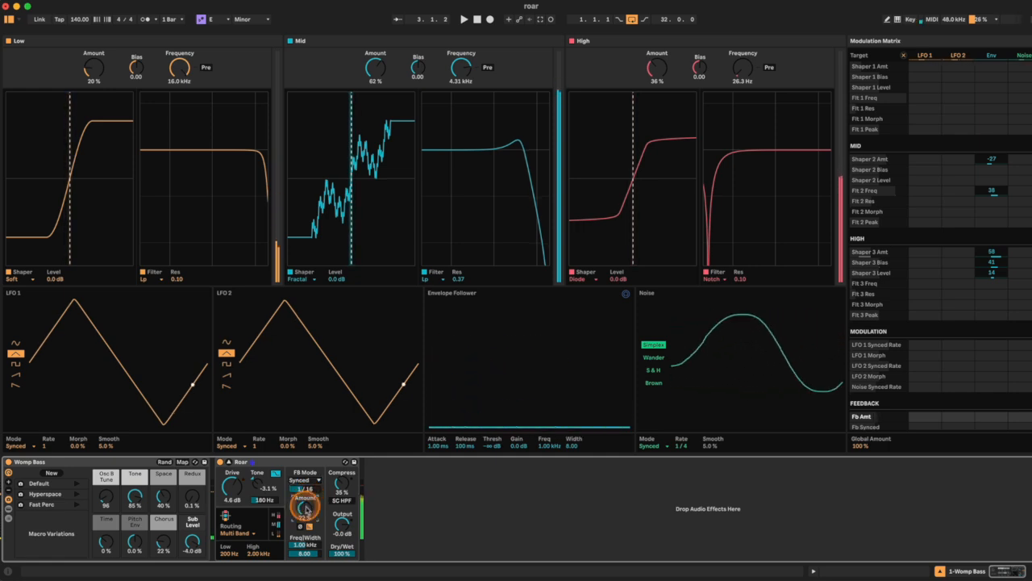
click(305, 552)
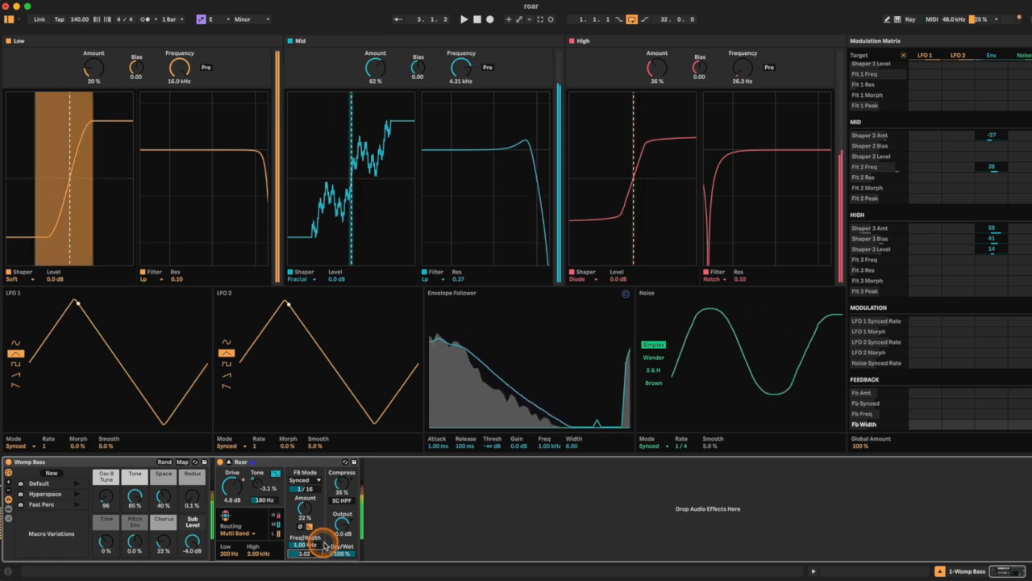
- Set the High band's shaper amount to 56 %, and replace Roar on the Womp Bass track with a fresh instance in Serial routing
click(658, 69)
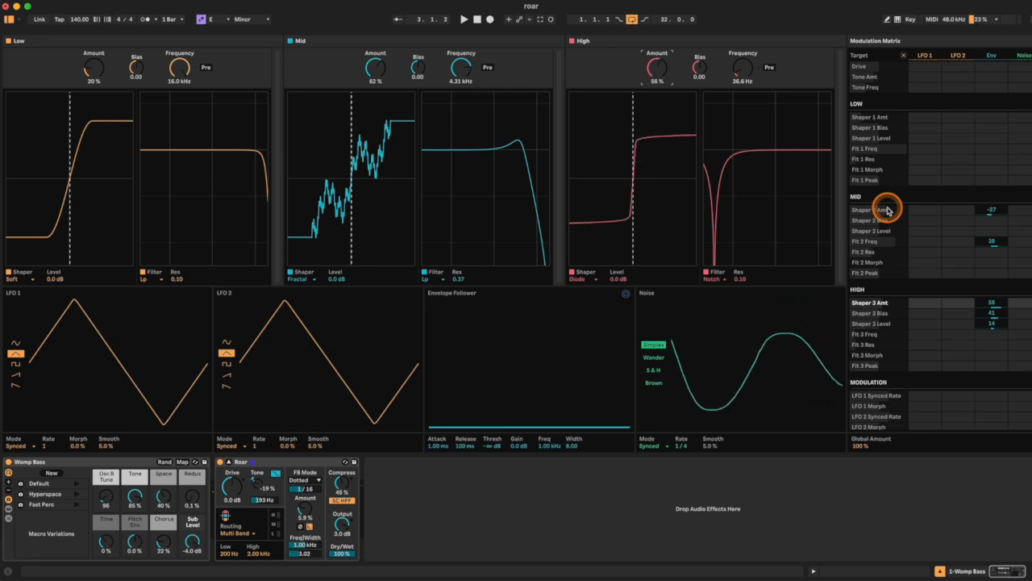
click(266, 462)
key(Delete)
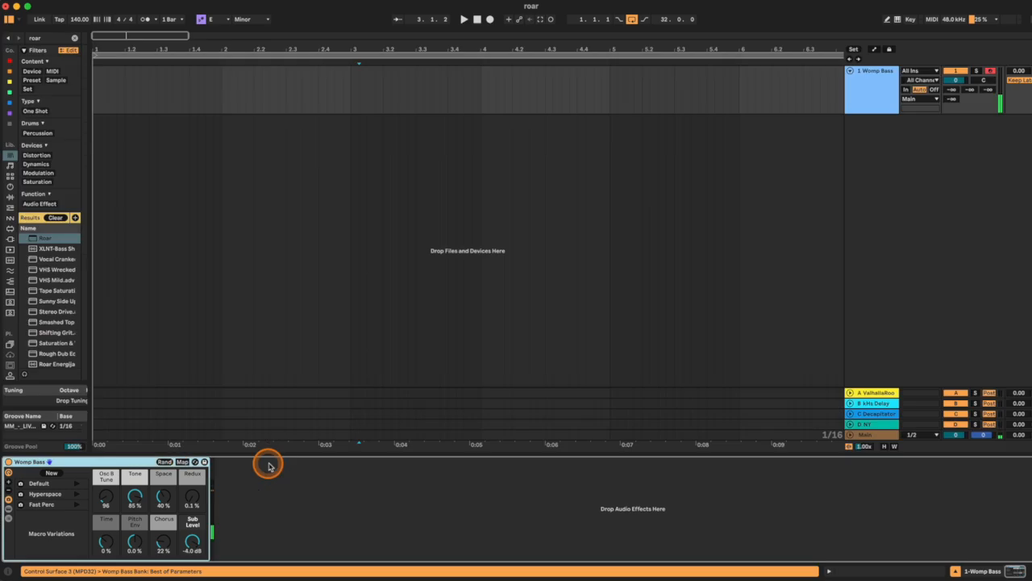
key(super+z)
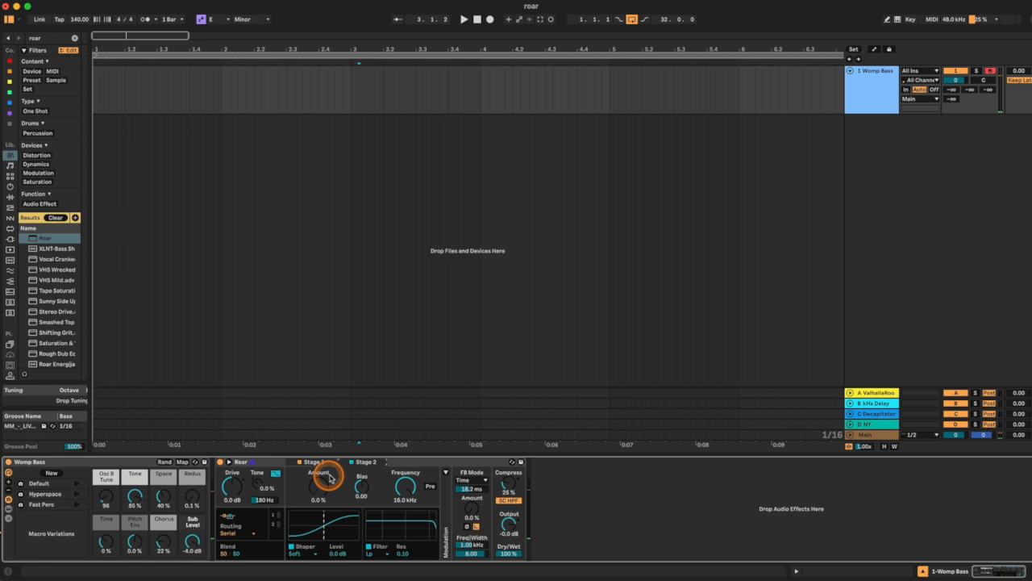
- Set Stage 2 to the Shards shaper with an amount of 58 % and a Notch filter at 1.36 kHz
drag(312, 481, 312, 464)
click(303, 553)
click(299, 541)
click(374, 553)
drag(406, 486, 406, 472)
- Give Stage 1 the Noise shaper at 28 % with a level of 1.5 dB, and set the tone to -30 % at 678 Hz
click(323, 462)
click(307, 553)
click(304, 540)
drag(332, 554, 331, 550)
drag(258, 500, 259, 497)
click(363, 463)
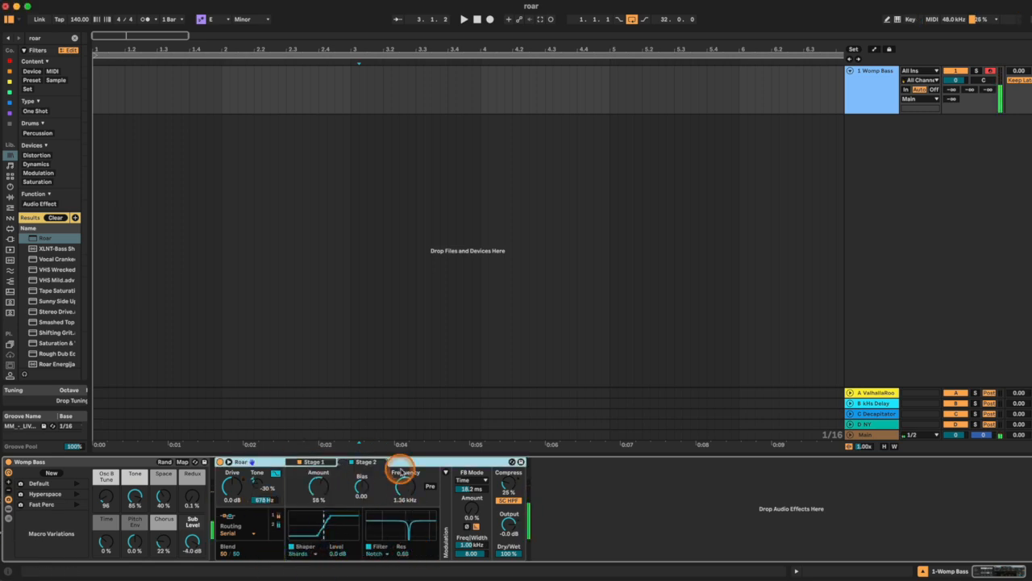
- Modulate the feedback frequency by 84 with LFO 1 at a rate of 4, and the feedback time by 89 with LFO 2
click(446, 473)
click(554, 463)
click(621, 544)
drag(517, 485, 522, 465)
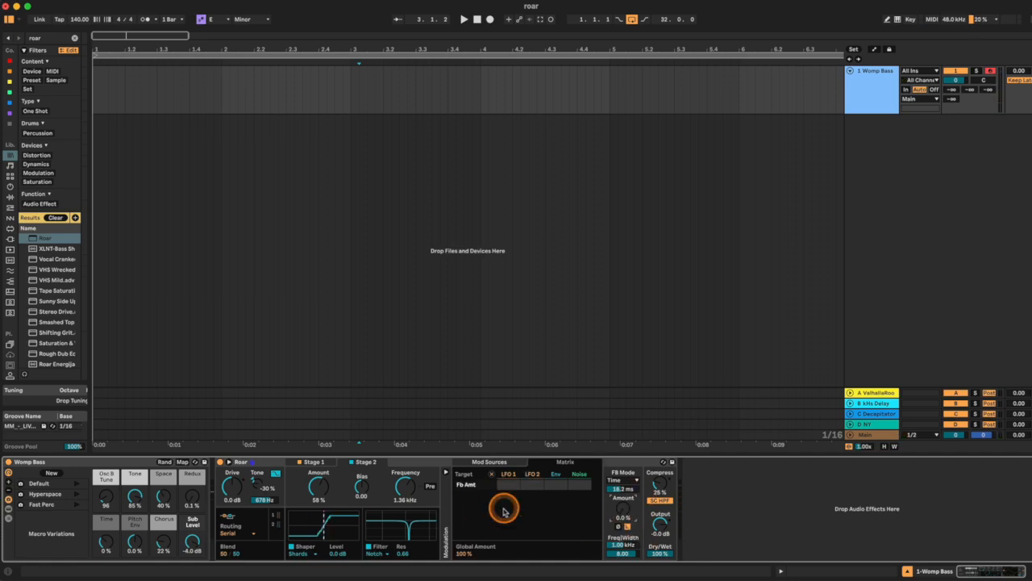
click(491, 462)
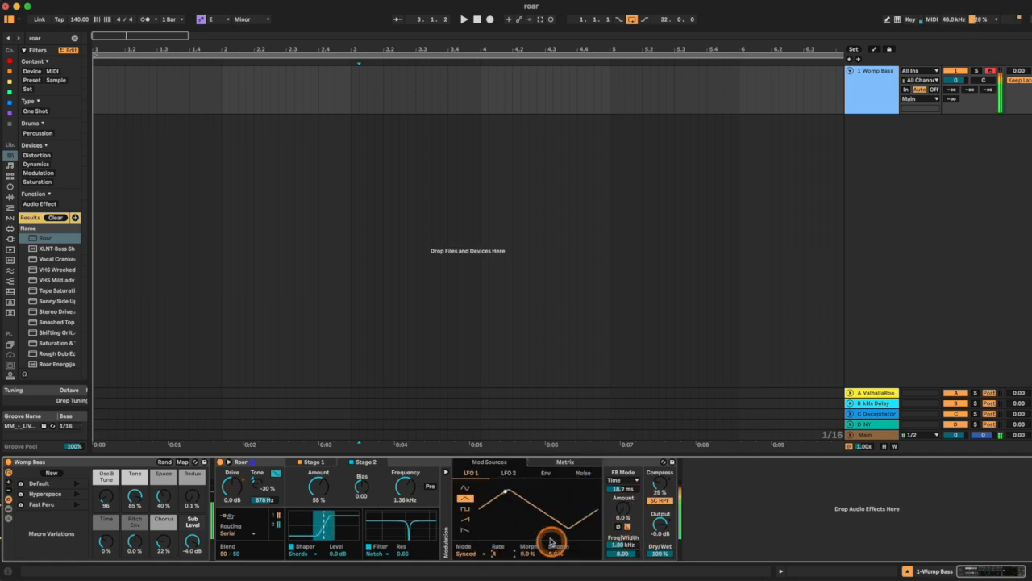
click(564, 463)
- Modulate Stage 1's shaper amount by -81 with the envelope follower, instead of Stage 2's shaper amount
click(317, 492)
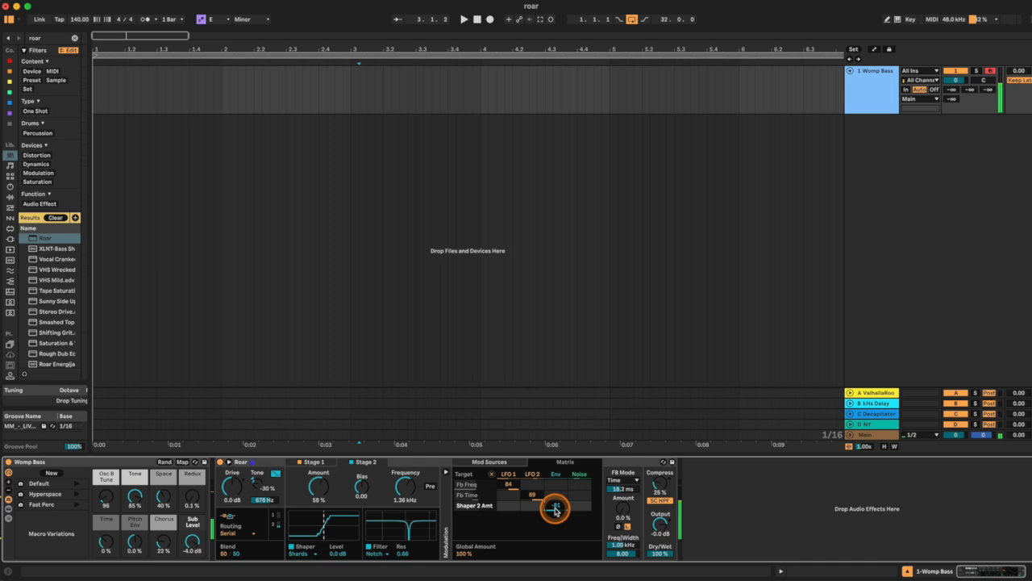
click(315, 463)
click(324, 490)
- Modulate Stage 2's filter frequency by 100 with the envelope follower
click(367, 463)
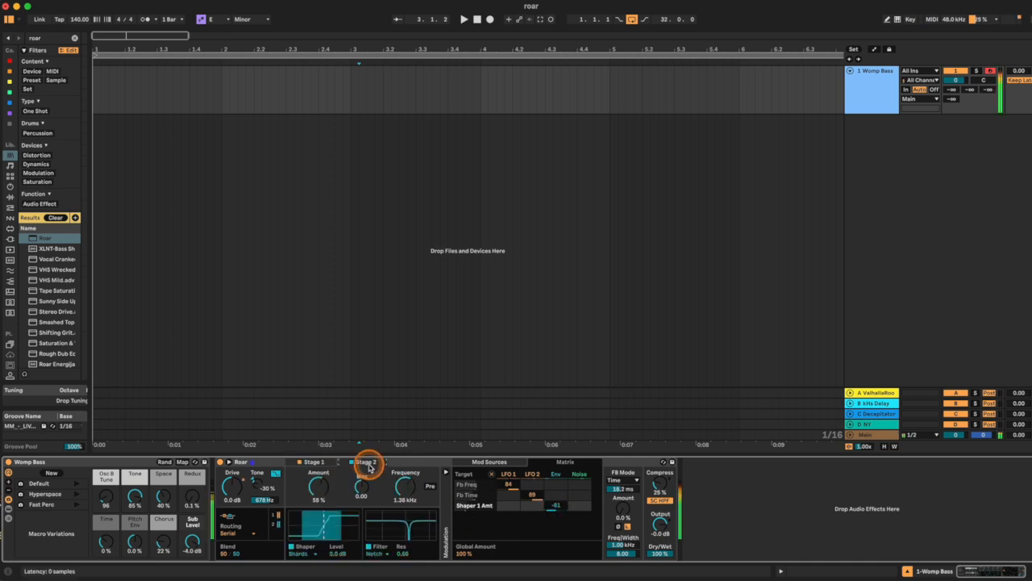
click(405, 485)
click(556, 516)
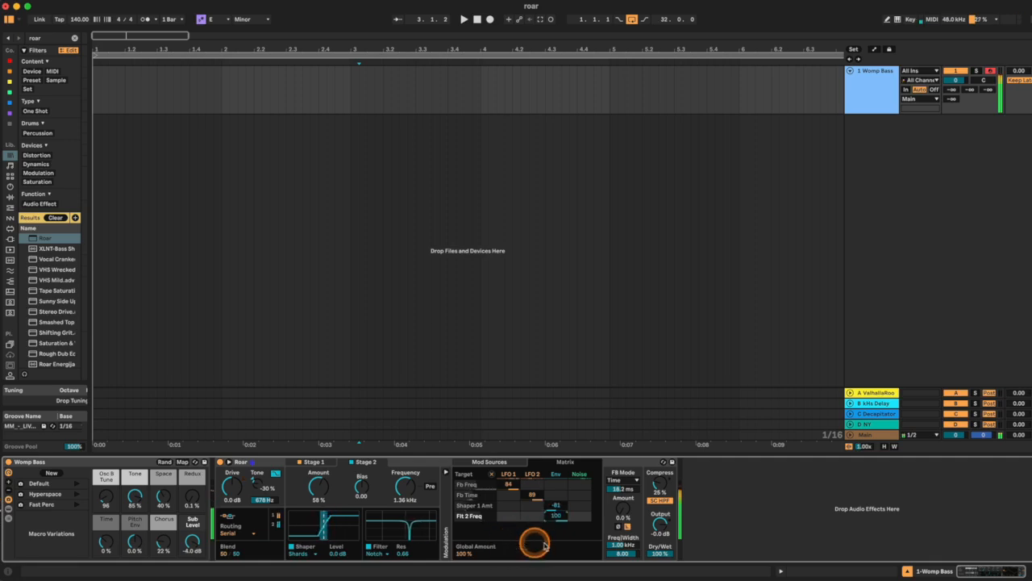
- Set the feedback frequency to 109 Hz, its width to 4.55 and the feedback time to 4.48 ms
drag(623, 539, 622, 544)
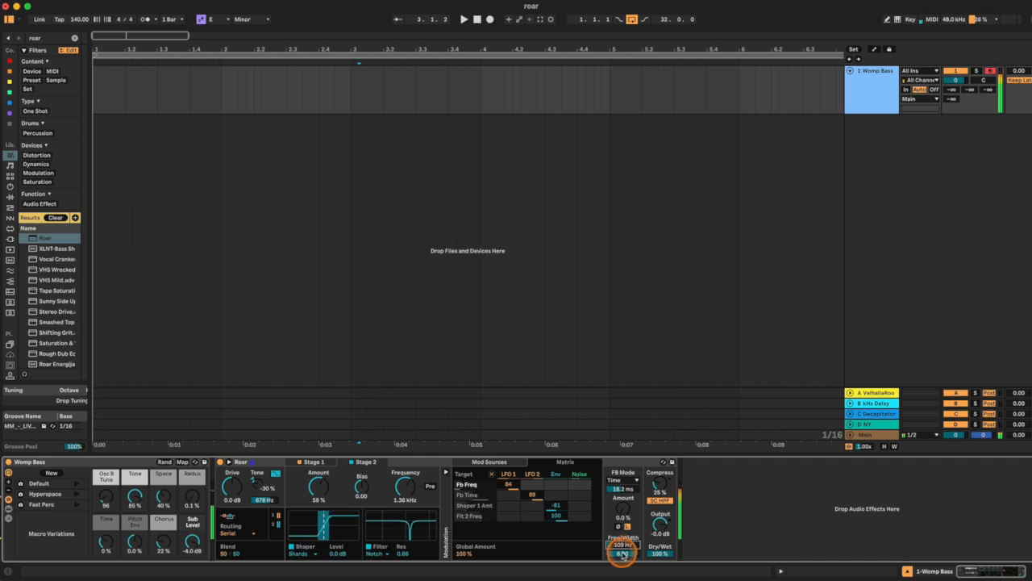
drag(623, 554, 623, 555)
drag(625, 493, 623, 490)
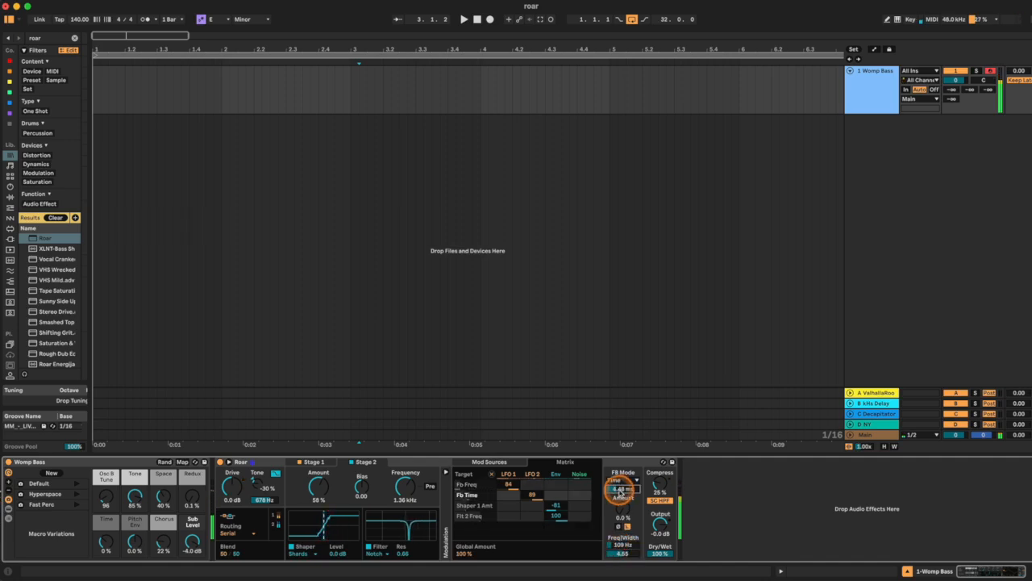
- Set the Noise modulator to S & H at a 1/2 rate, and use it to modulate Stage 1's filter frequency by 58
click(229, 462)
click(653, 371)
drag(684, 448, 686, 445)
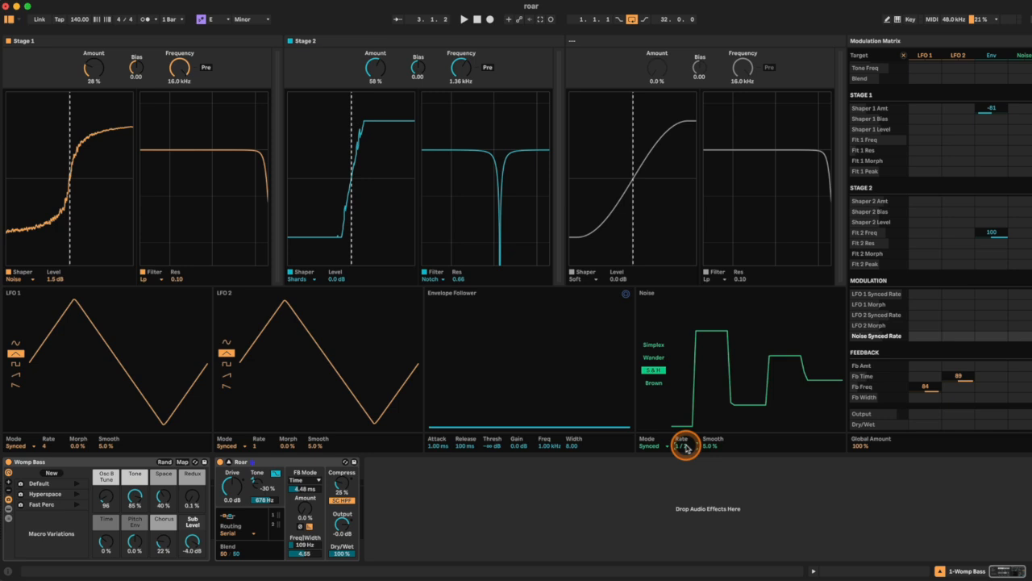
drag(1024, 140, 1024, 109)
- Change Stage 2's filter to Peak with a resonance of 1.00 and a frequency of 1.22 kHz
click(433, 280)
click(431, 320)
drag(458, 279, 458, 252)
drag(460, 68, 460, 71)
- Adjust the compression, set the drive to 5.7 dB and the tone to -44 %, and lower Stage 2's filter peak to -12 dB
drag(341, 490, 341, 486)
drag(232, 487, 231, 473)
drag(257, 483, 255, 491)
drag(480, 279, 480, 292)
- Change Stage 1's filter to Resampling with a resonance of 0.64 and a frequency of 5.99 kHz
click(151, 279)
click(157, 346)
drag(176, 284, 176, 269)
drag(179, 66, 178, 76)
- Set the compression to 100 % with the sidechain high-pass filter off, and the feedback frequency to 57.4 Hz with a width of 4.09
drag(341, 484, 341, 461)
click(342, 500)
drag(302, 543, 300, 555)
- Sweep the feedback amount up and down, settling on 48 %, and set the feedback time to about 3.4 ms
drag(304, 512, 305, 484)
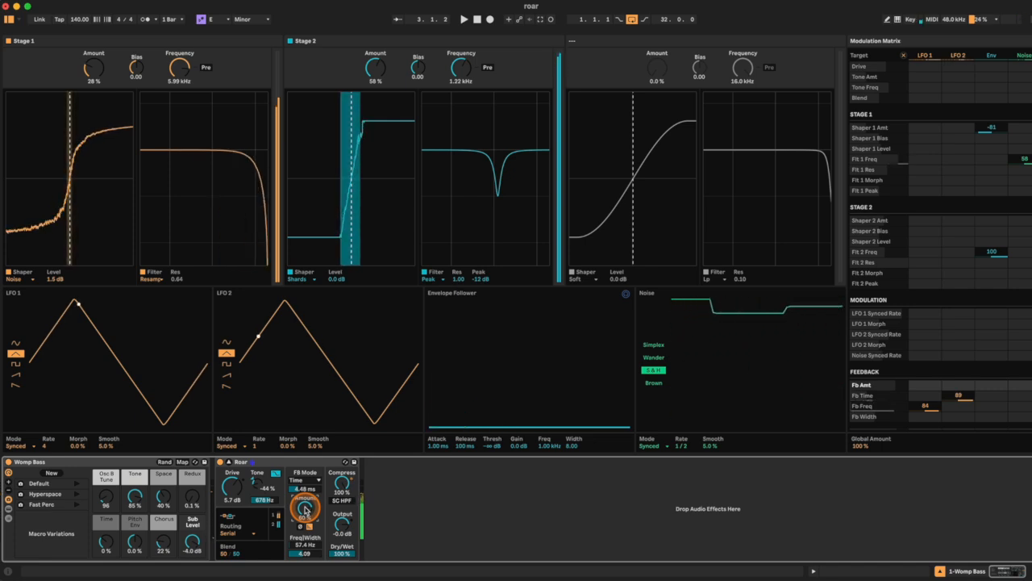
drag(305, 509, 305, 534)
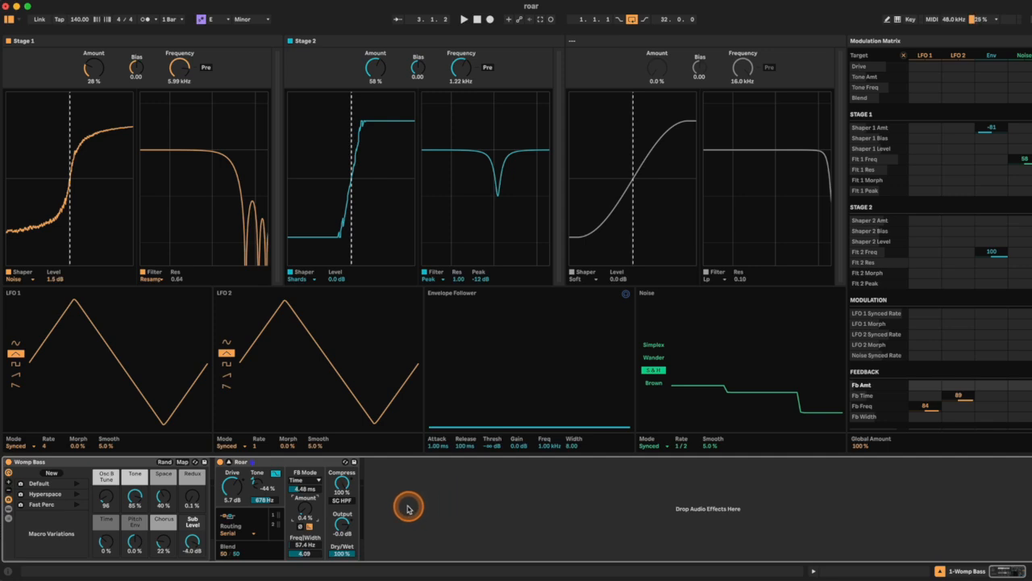
drag(305, 510, 306, 472)
drag(306, 511, 306, 551)
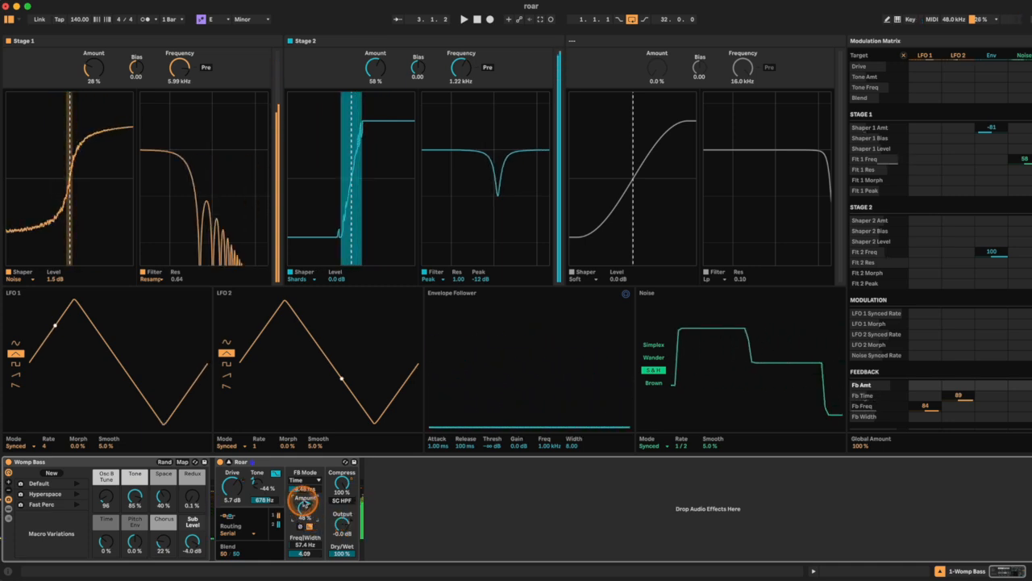
drag(302, 488, 304, 492)
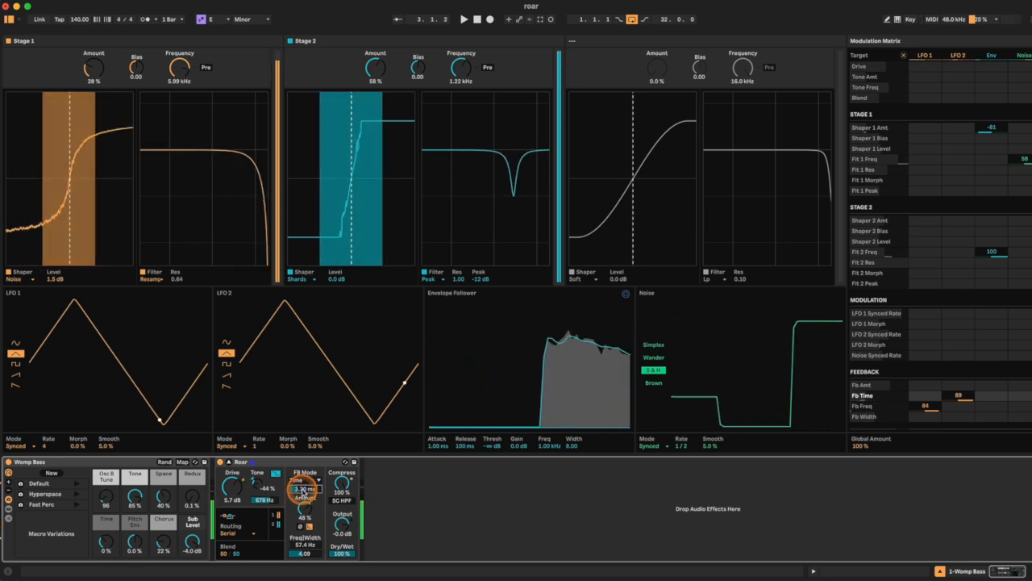
drag(303, 492, 303, 491)
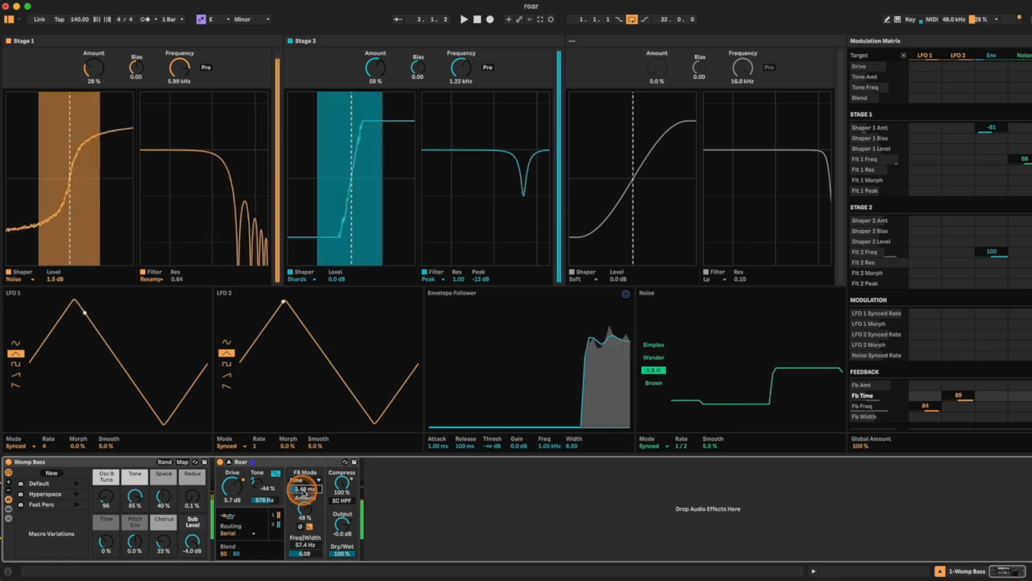